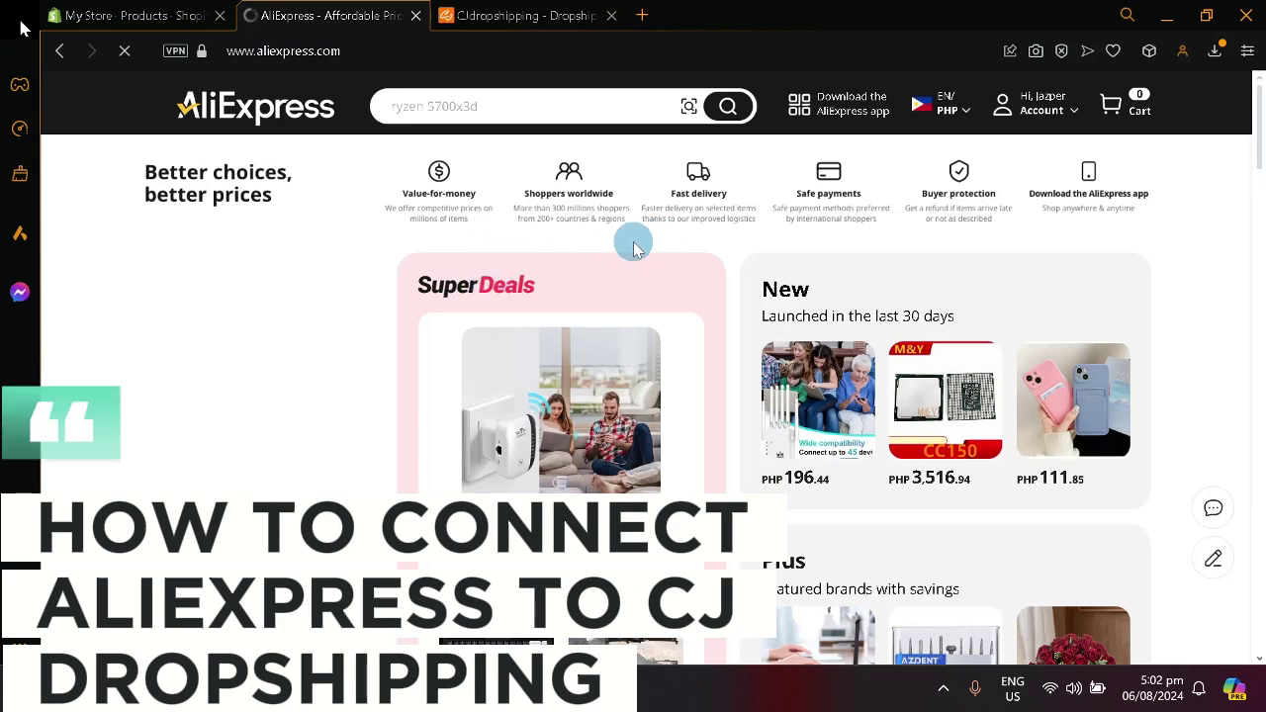
- Dismiss the Bulk Deals Day promotion and look over the AliExpress homepage
scroll(635, 247, down, 10)
scroll(890, 193, up, 5)
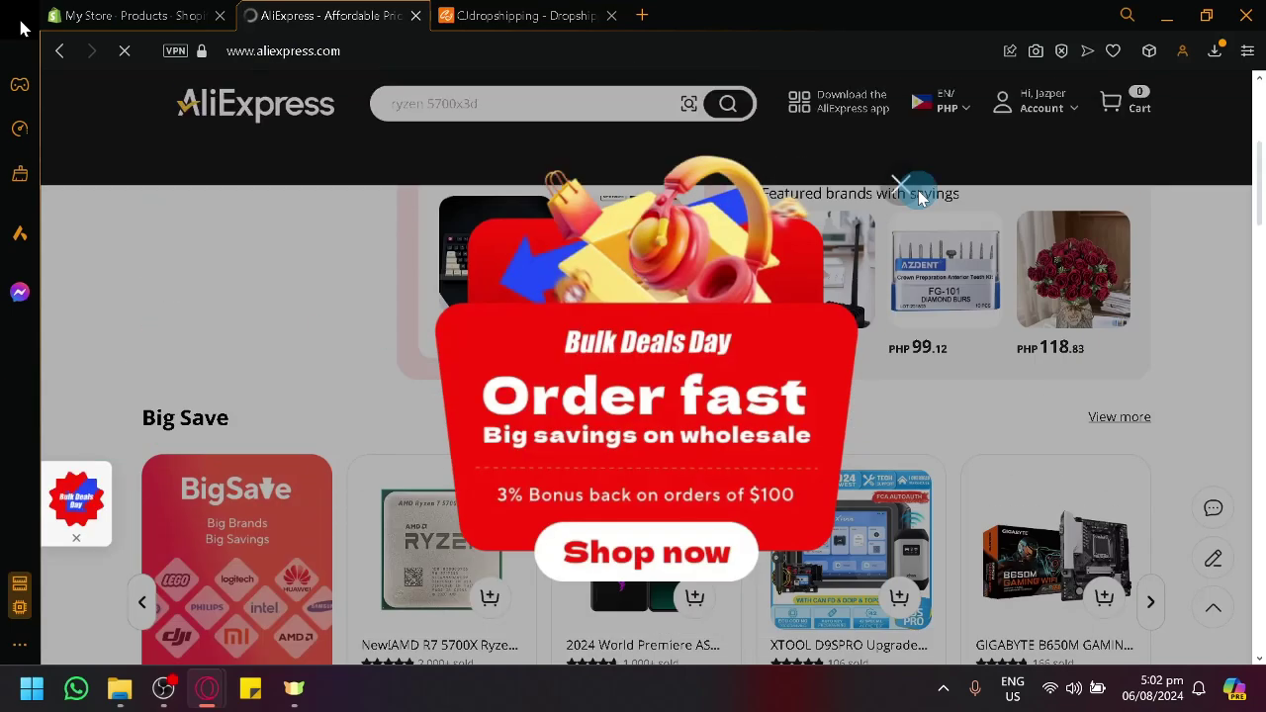
click(905, 185)
scroll(1009, 275, up, 4)
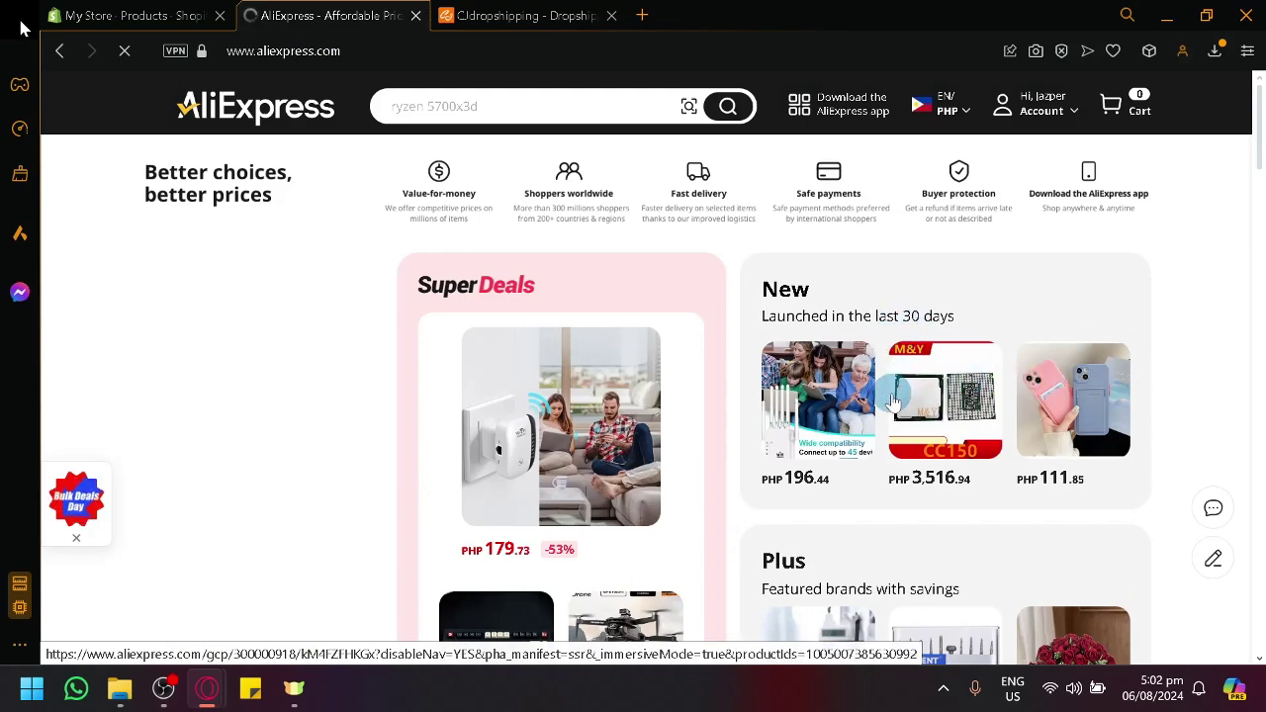
scroll(834, 381, down, 5)
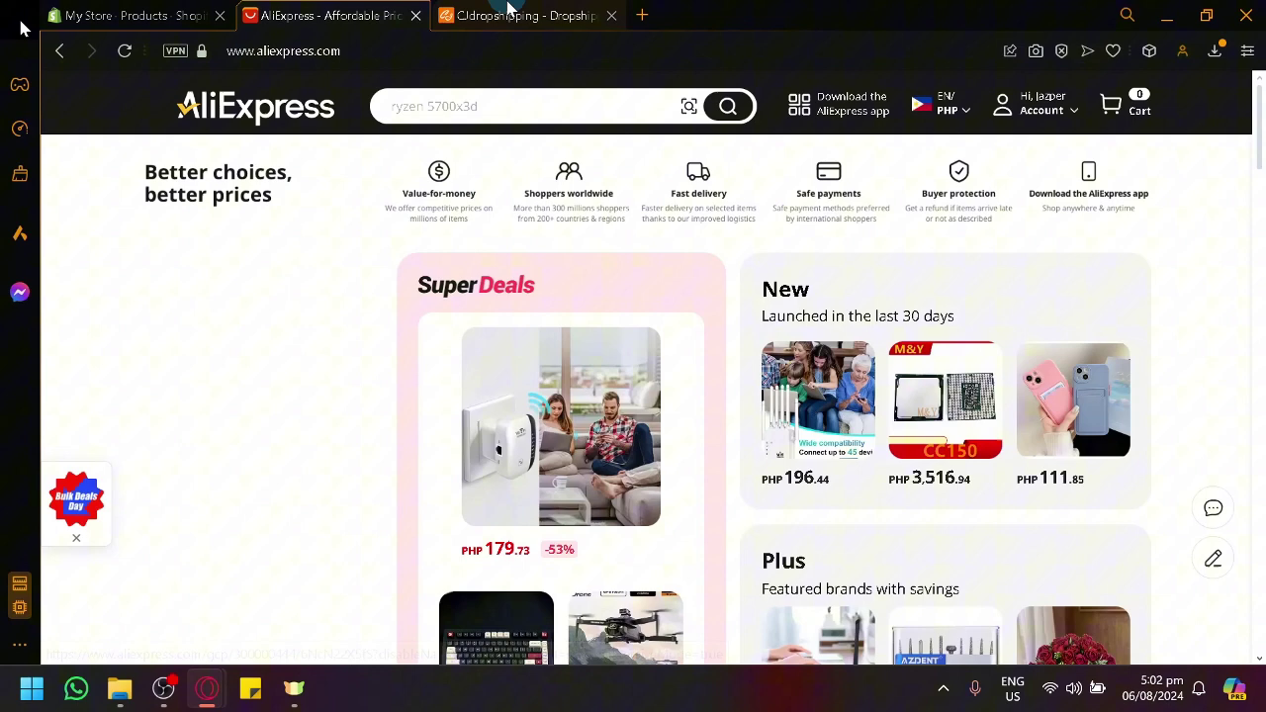
- Switch to the CJdropshipping site and examine its homepage, including the section on how to start dropshipping
click(508, 14)
click(556, 96)
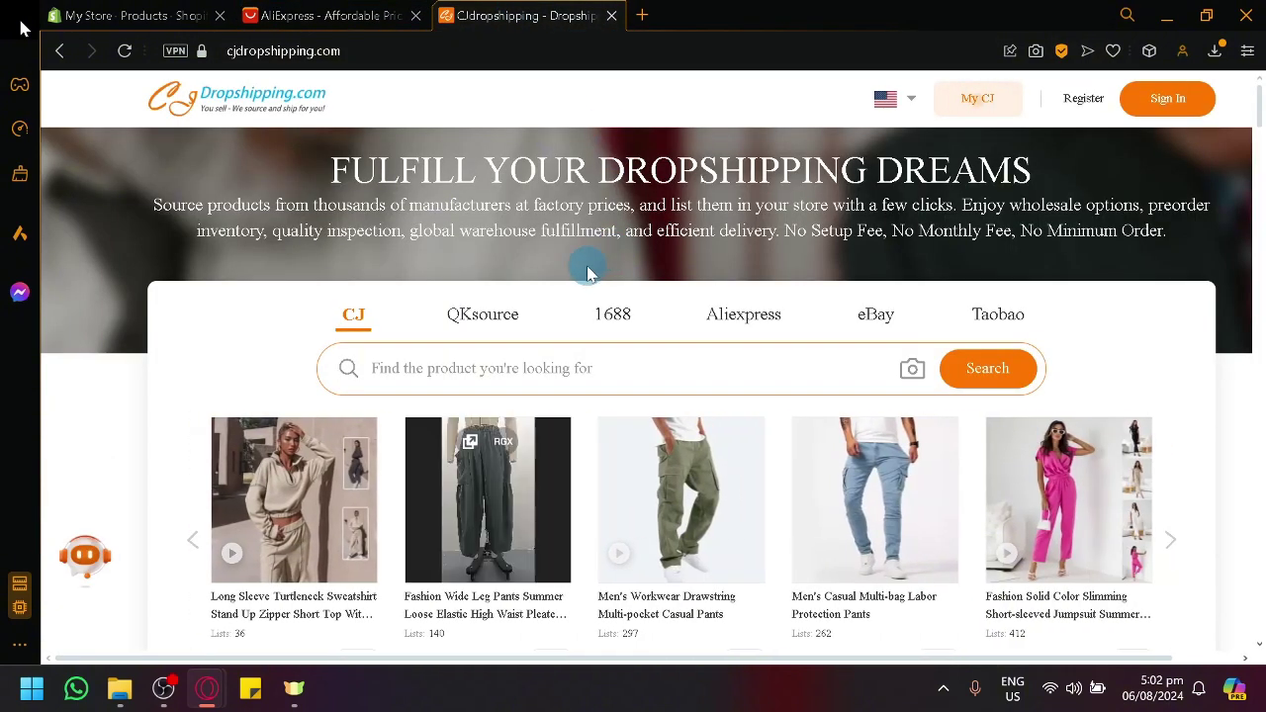
scroll(587, 273, down, 5)
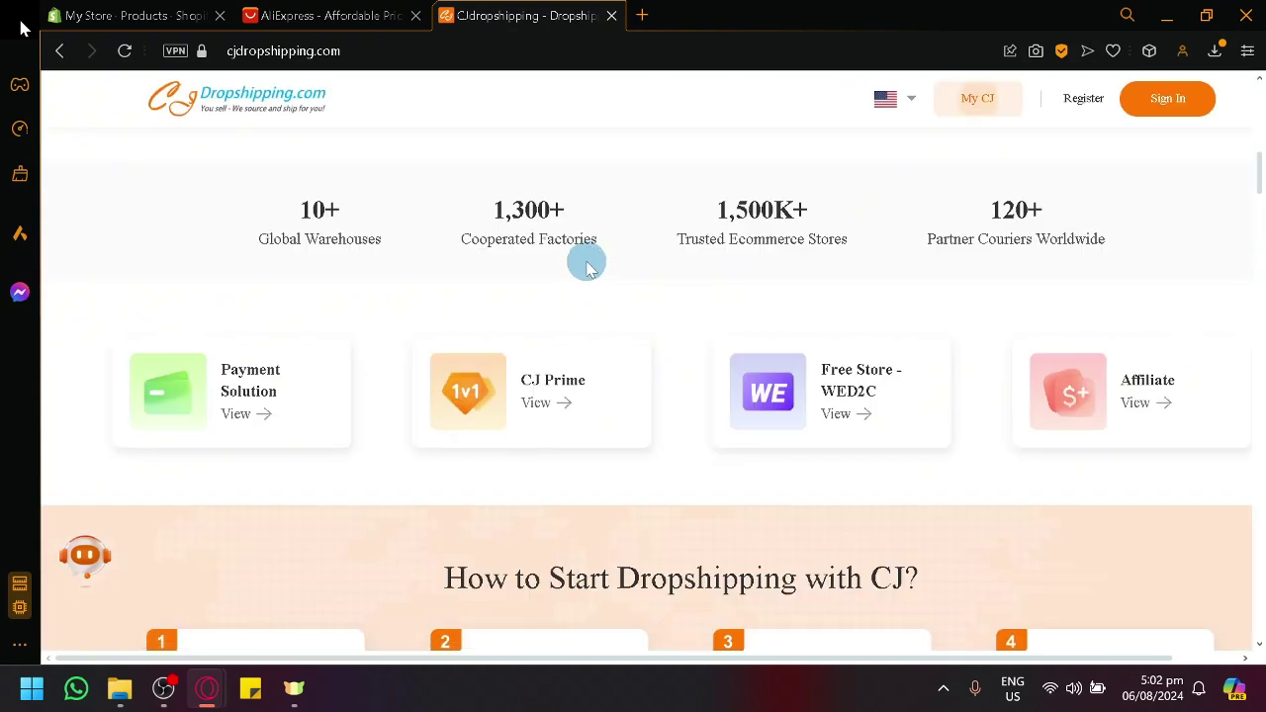
scroll(588, 267, down, 3)
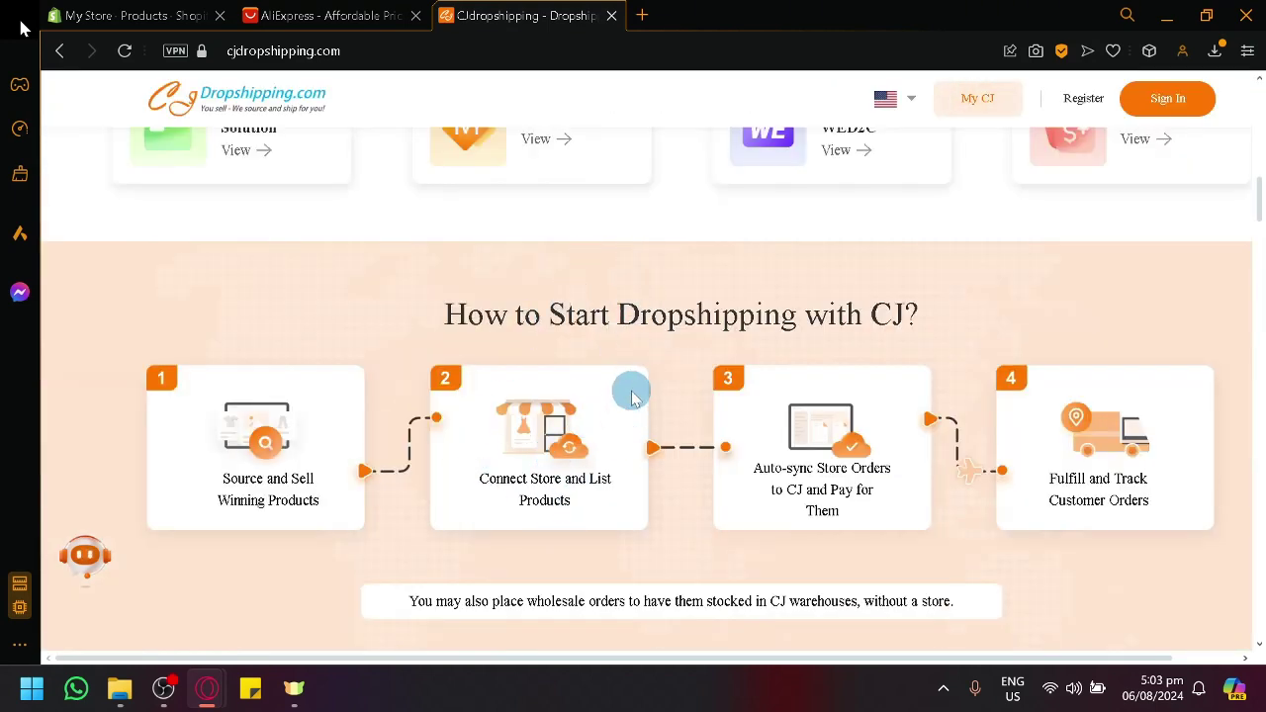
scroll(633, 395, up, 5)
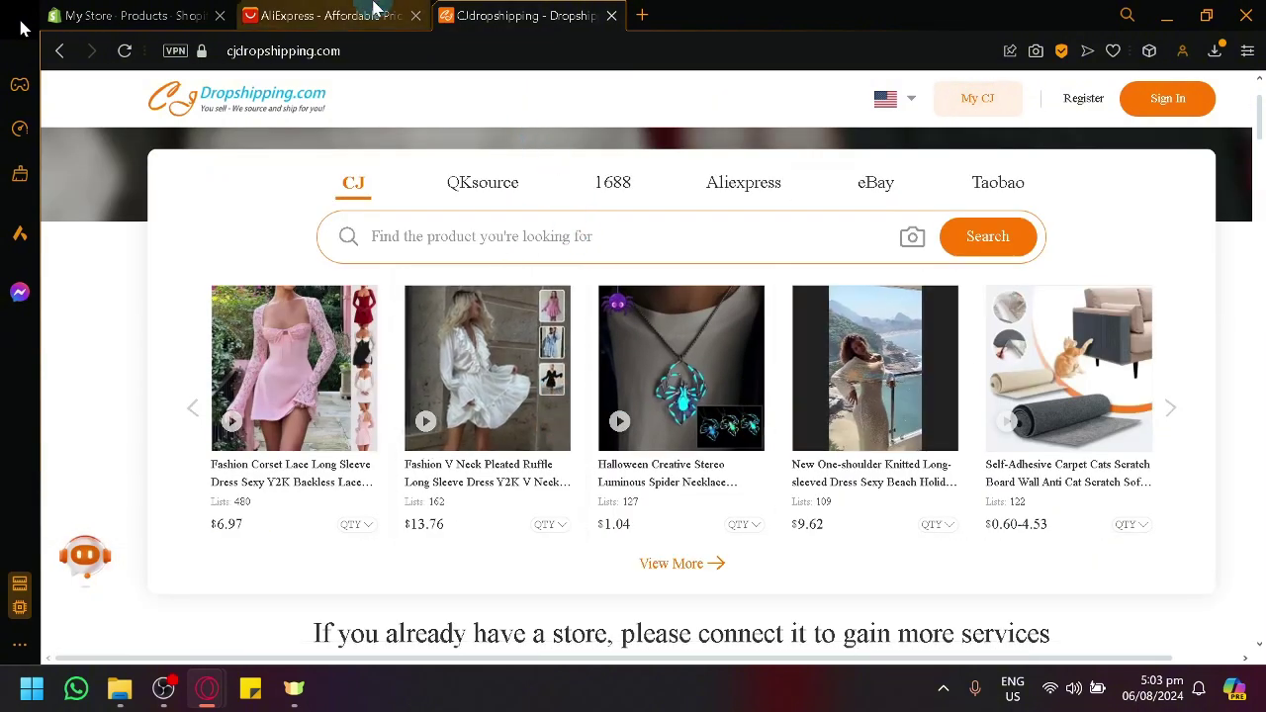
click(371, 15)
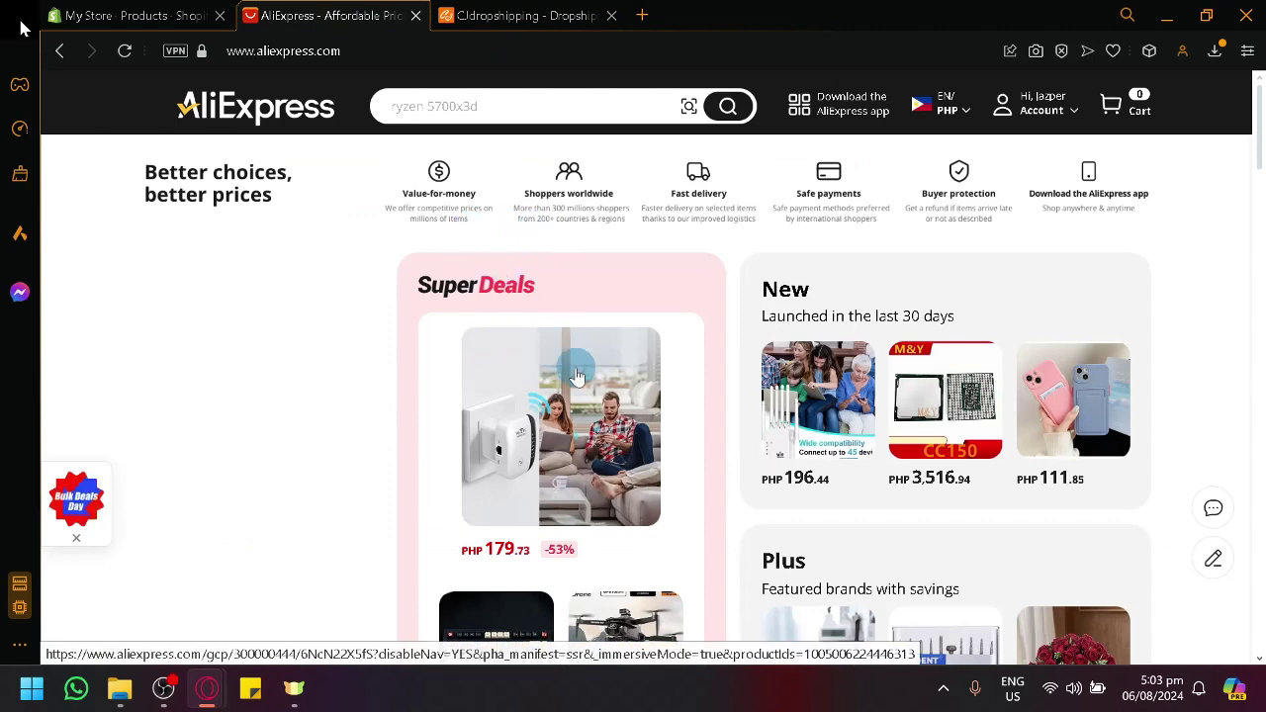
click(539, 12)
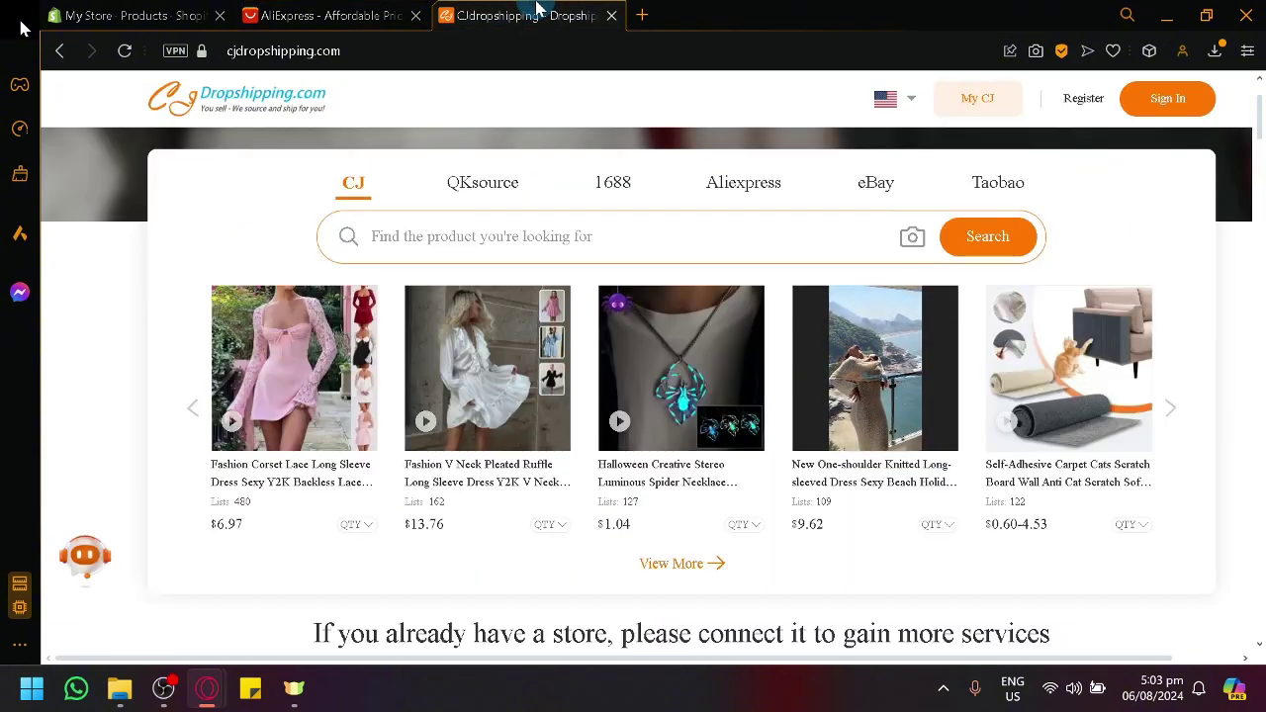
- Sign in to the CJdropshipping account from the site's homepage
scroll(678, 283, down, 5)
scroll(820, 302, up, 6)
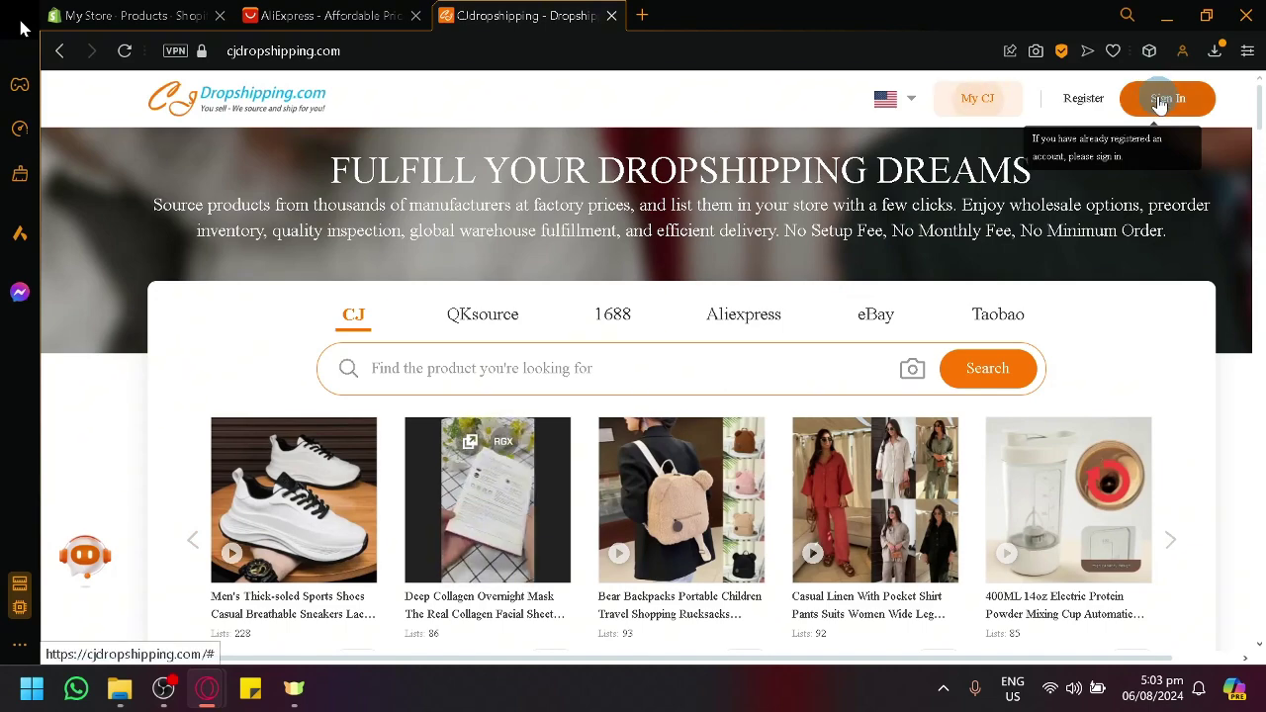
scroll(1070, 407, down, 5)
scroll(1070, 408, up, 5)
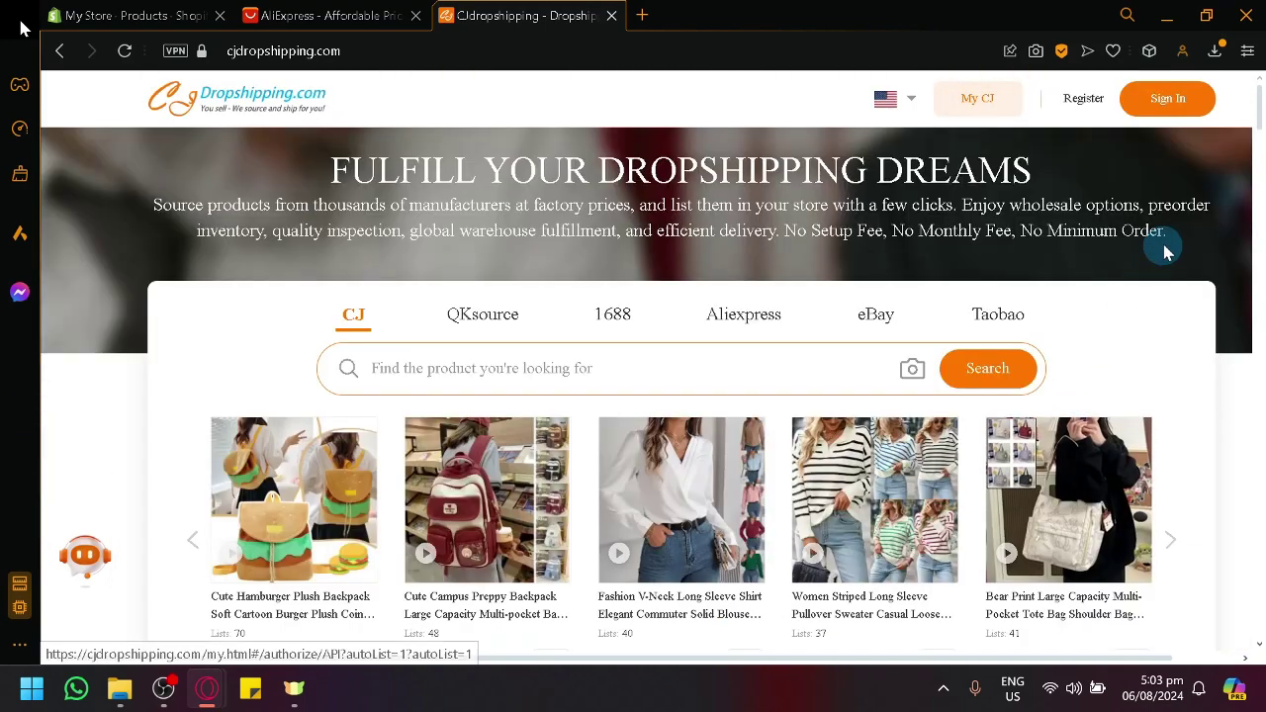
click(1177, 104)
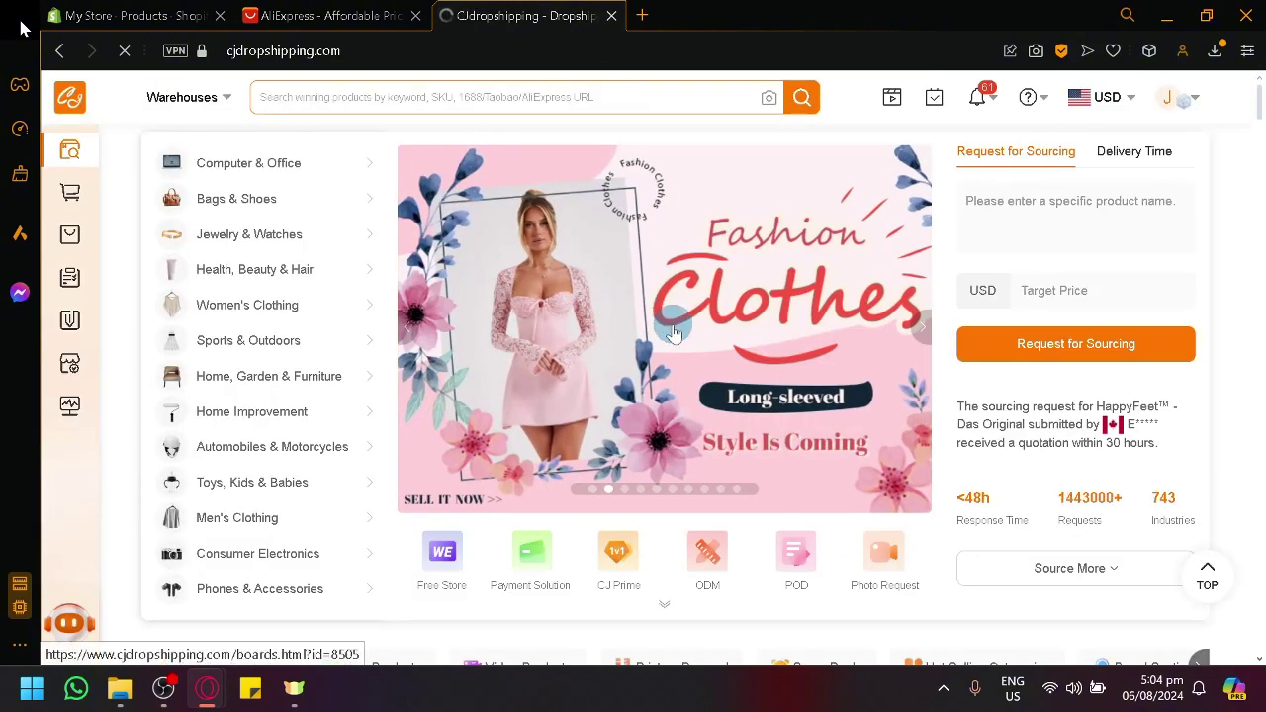
- Examine the banners, categories and trending product listings on the signed-in CJdropshipping home page
scroll(670, 336, down, 2)
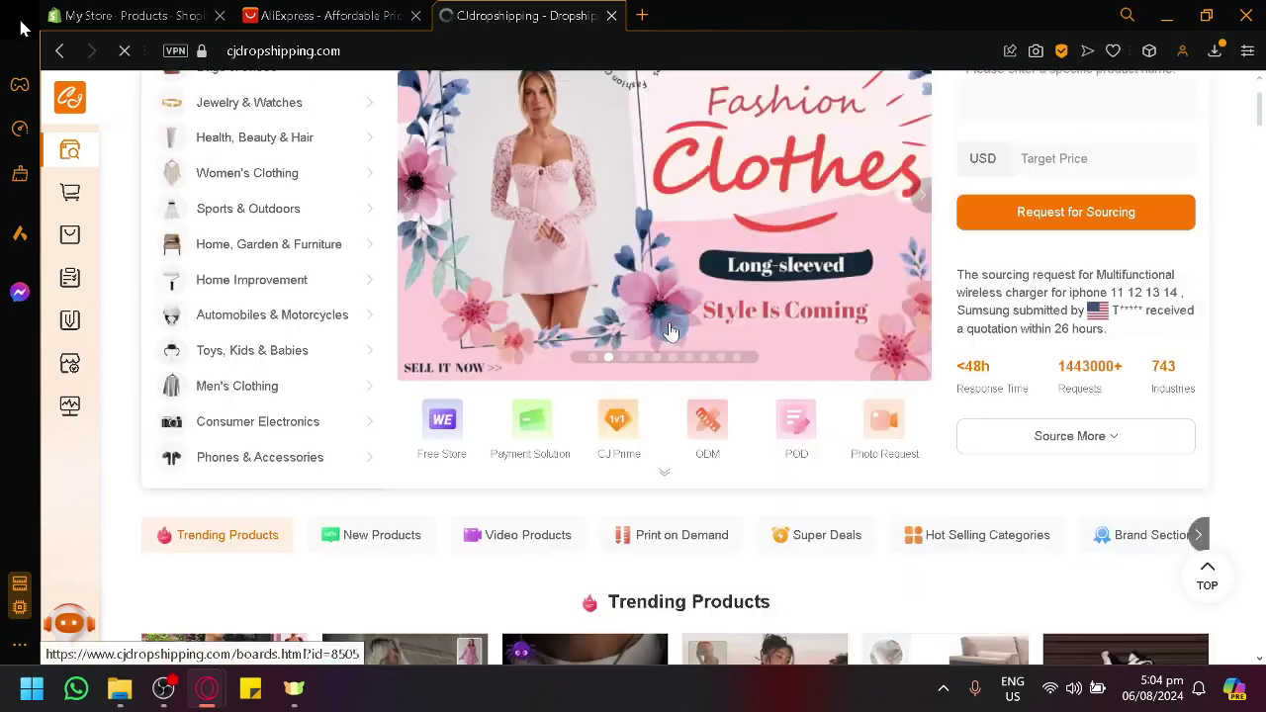
scroll(669, 331, down, 10)
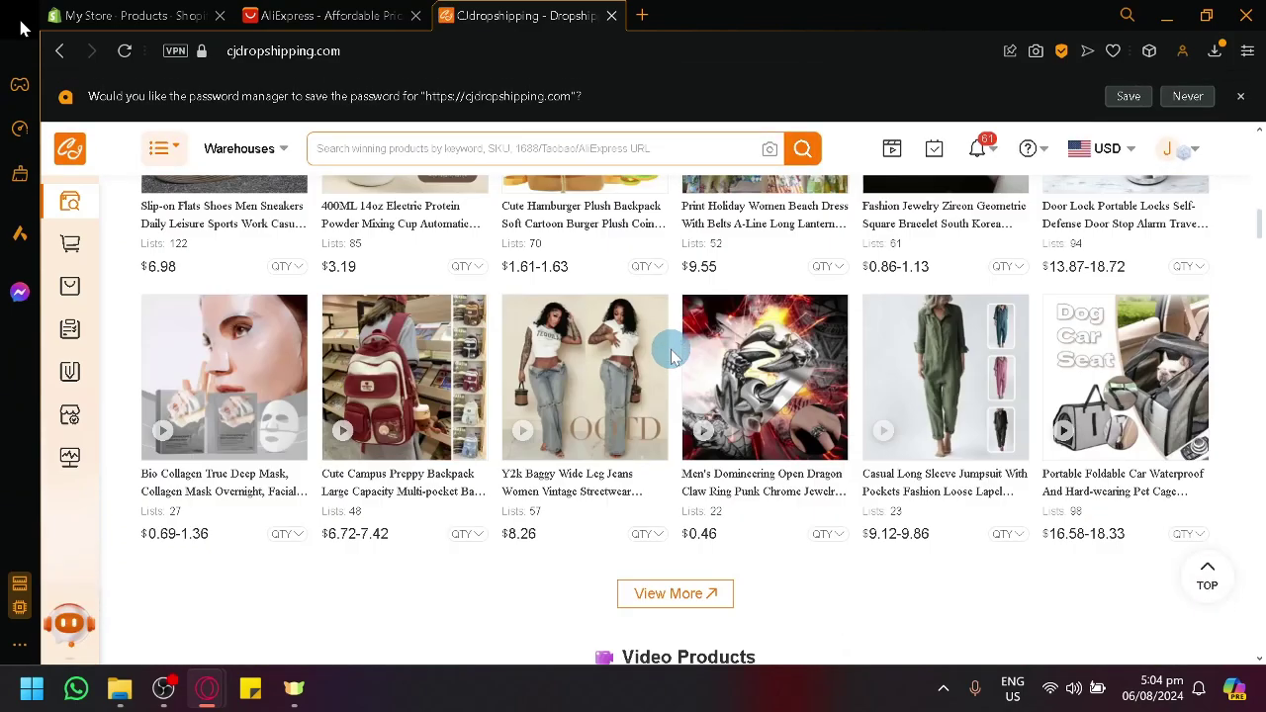
scroll(662, 349, up, 5)
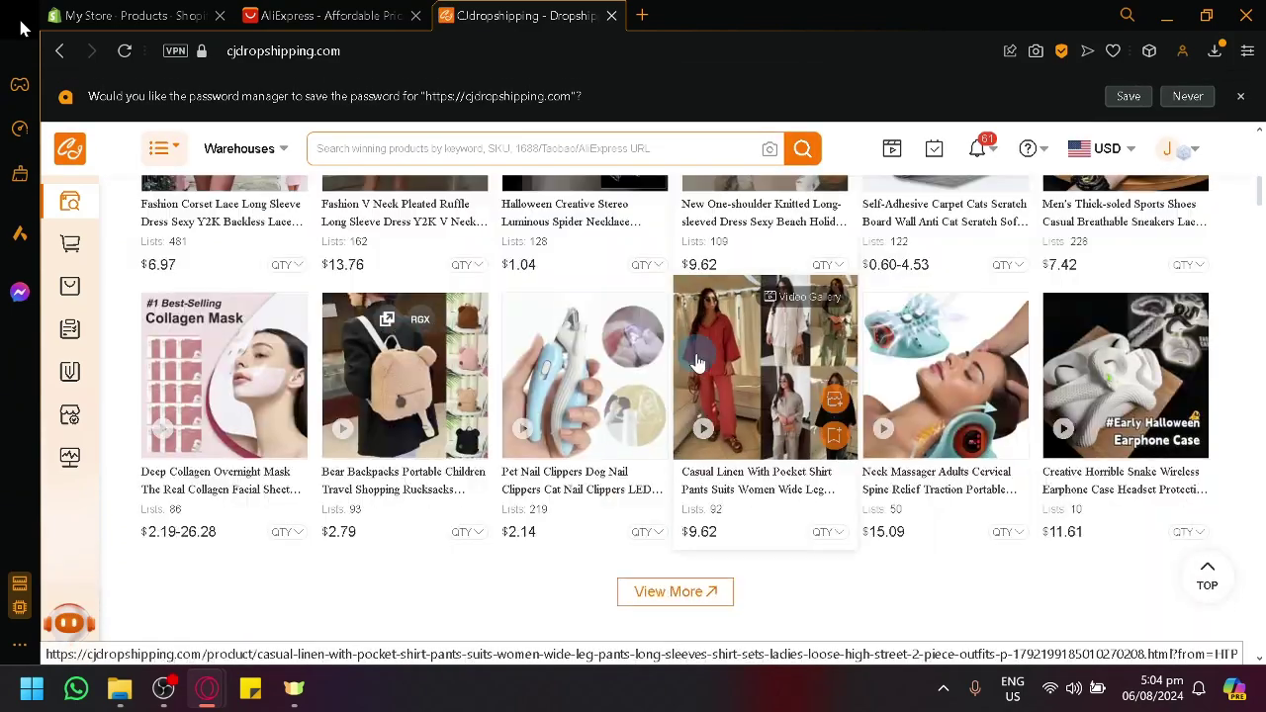
scroll(692, 364, up, 4)
scroll(736, 385, up, 4)
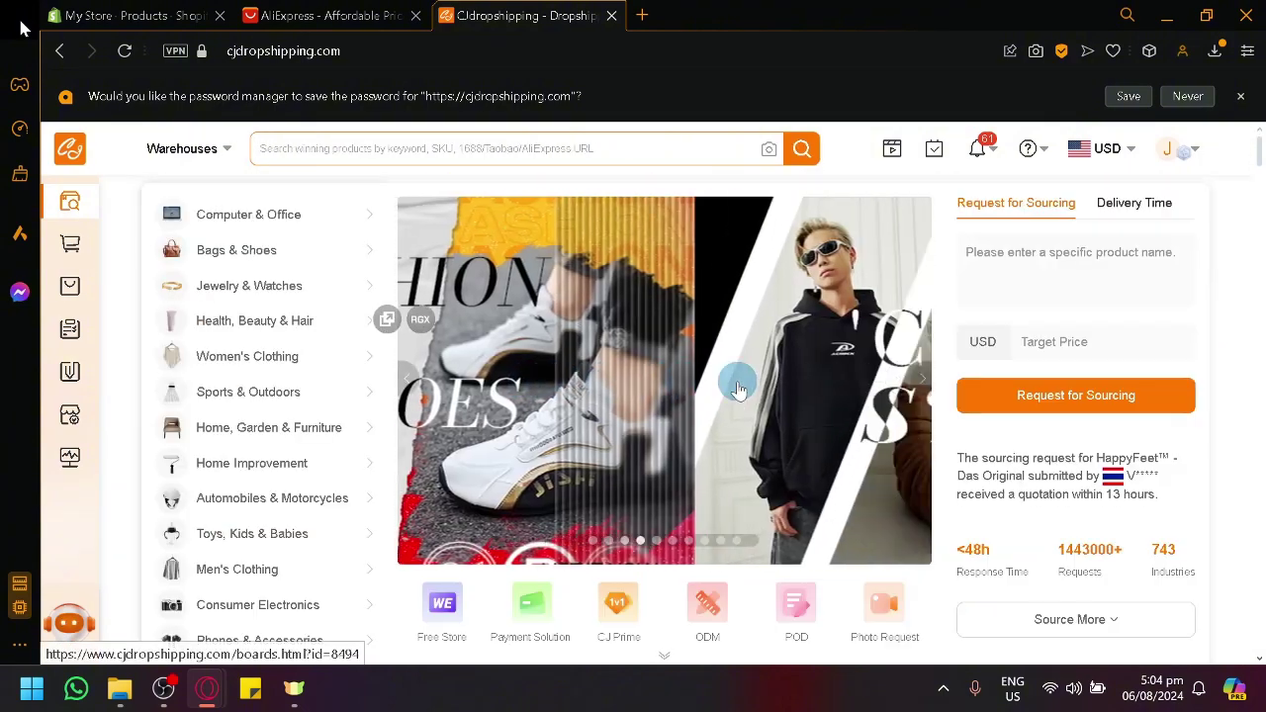
scroll(754, 387, down, 5)
scroll(755, 387, down, 10)
scroll(692, 435, down, 3)
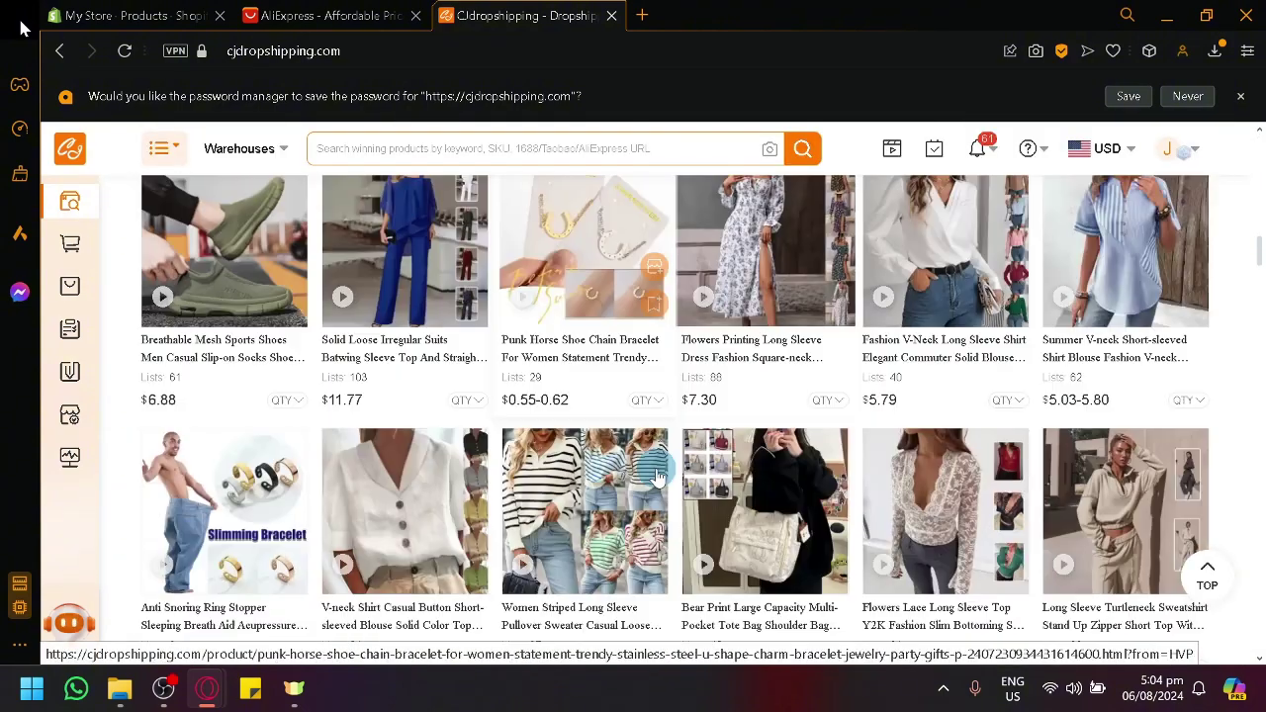
scroll(584, 396, up, 9)
scroll(606, 369, up, 8)
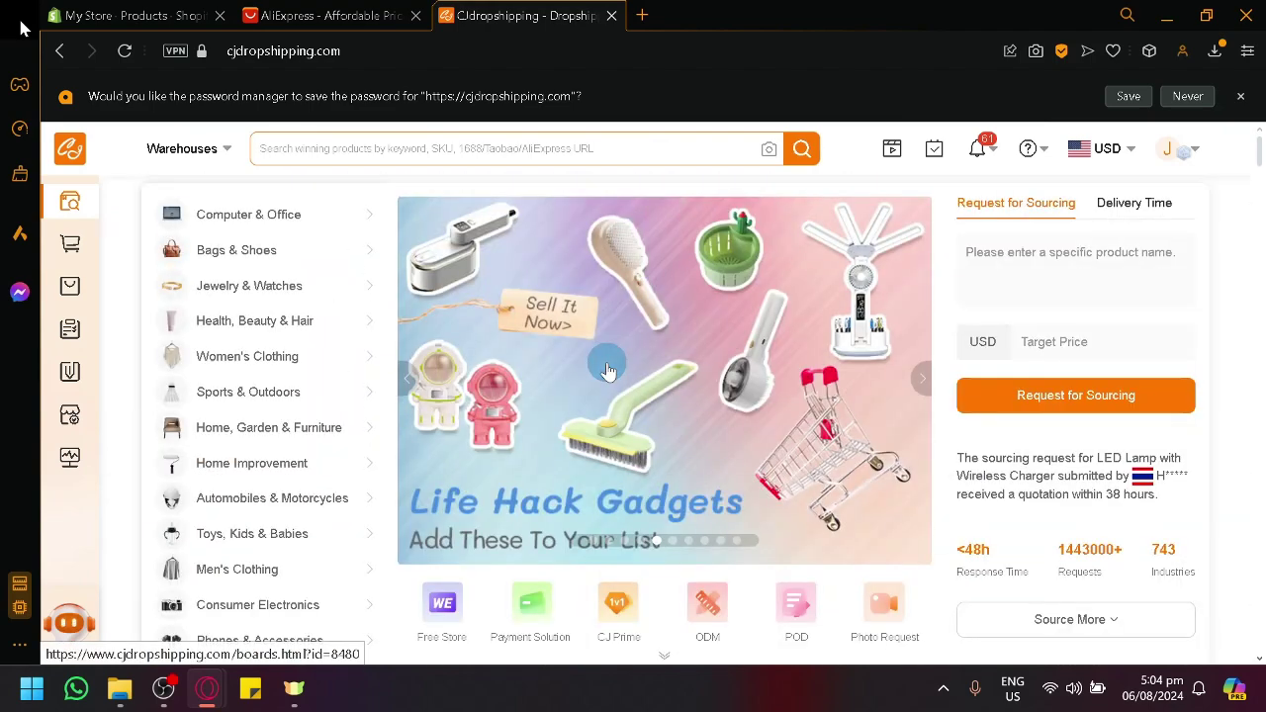
scroll(594, 416, down, 5)
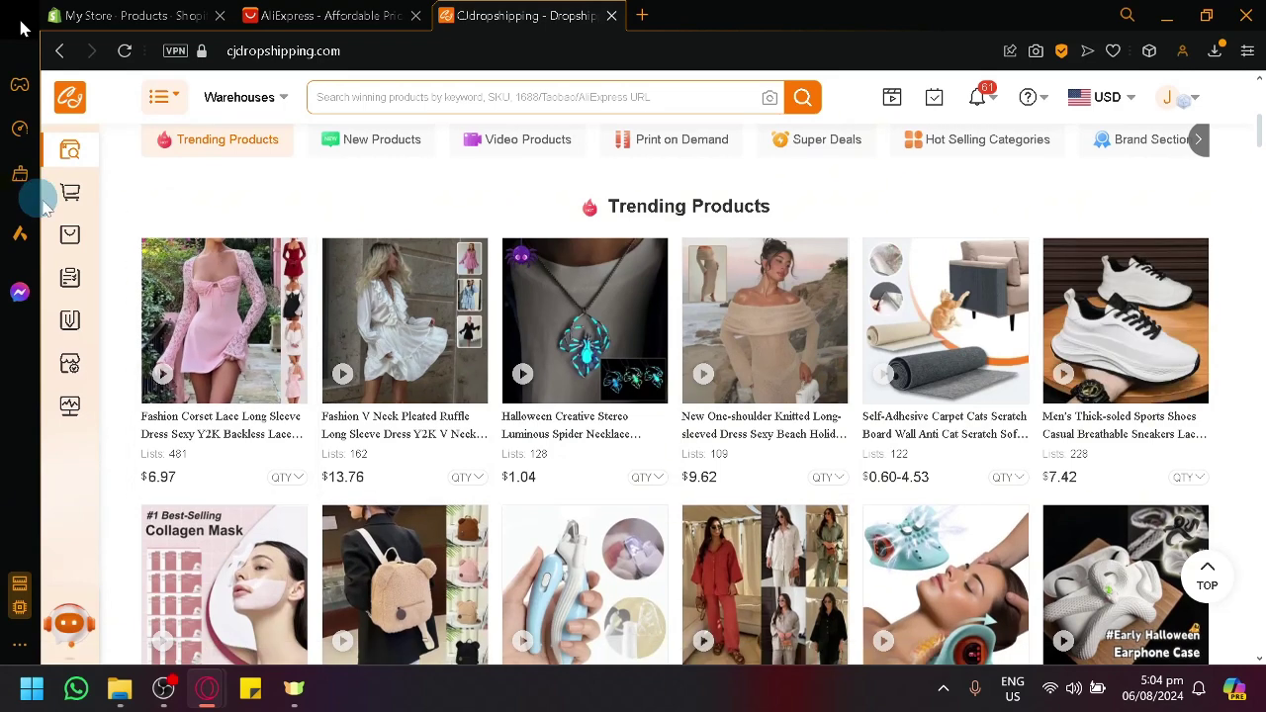
key(ctrl+plus)
key(ctrl+plus)
key(ctrl+plus)
key(ctrl+plus)
key(ctrl+plus)
key(ctrl+plus)
key(ctrl+plus)
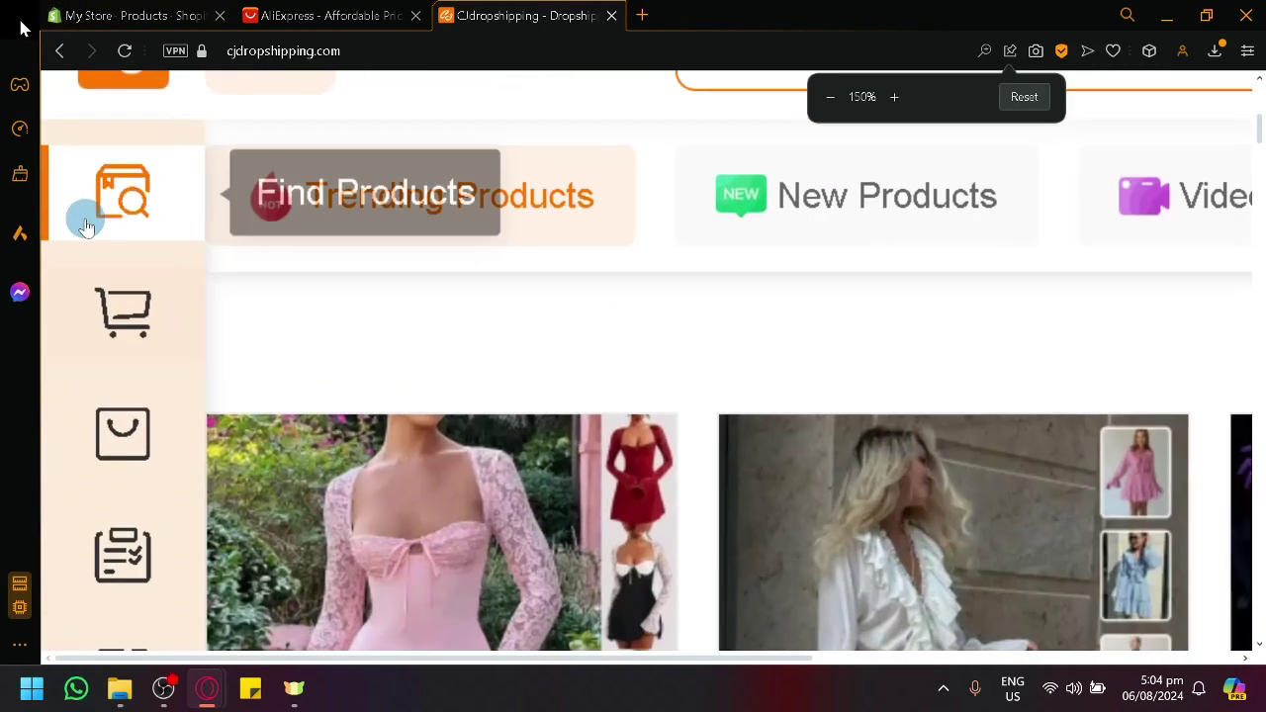
scroll(99, 247, down, 1)
scroll(156, 189, up, 1)
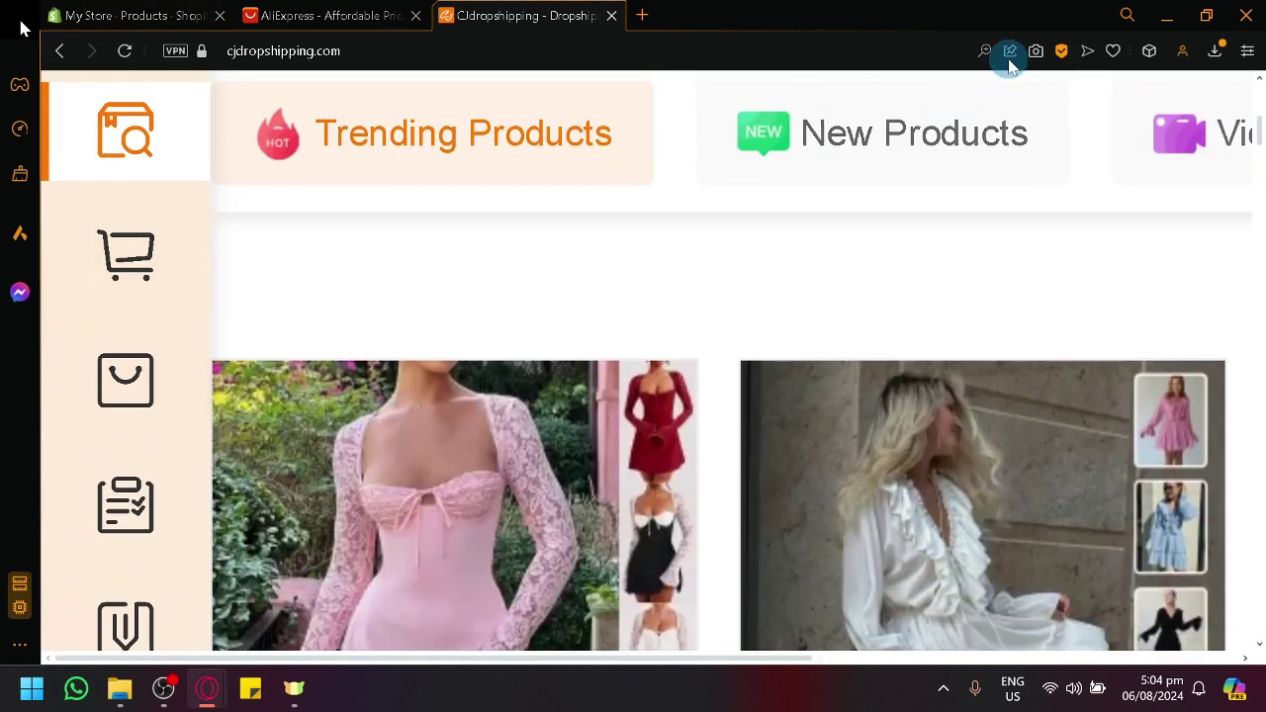
click(986, 51)
click(997, 96)
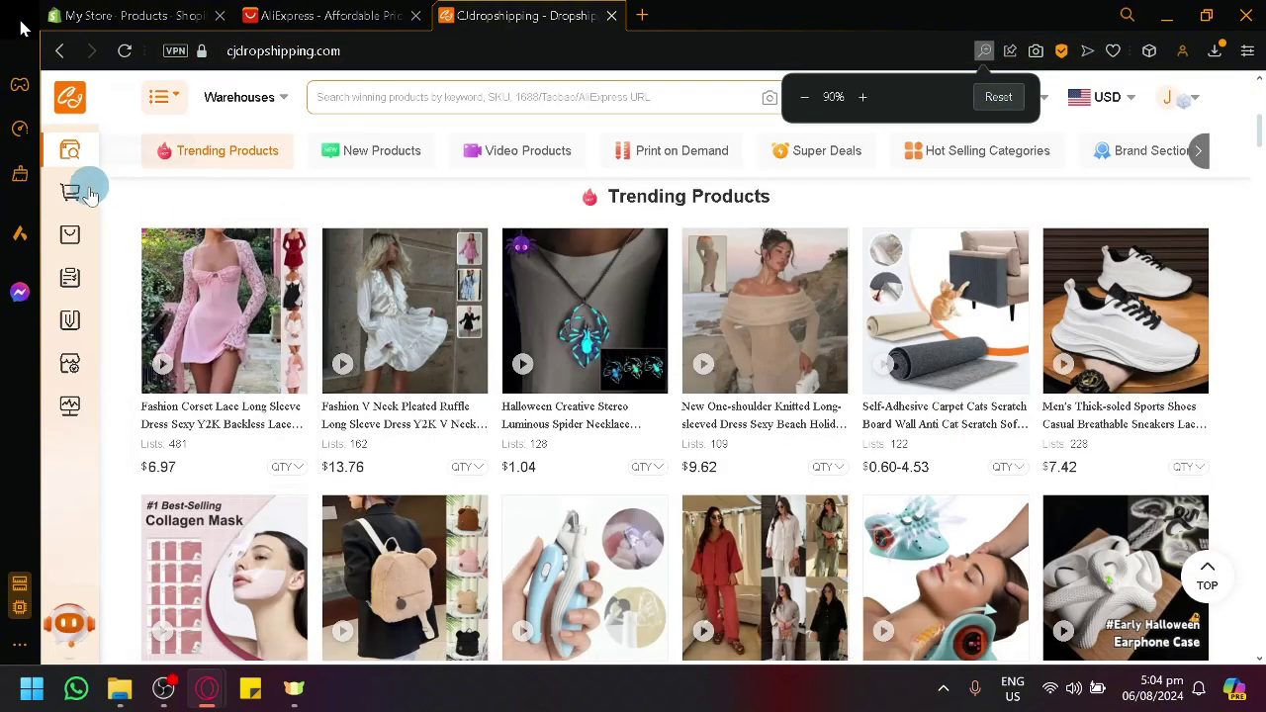
- Open the AliExpress store authorization page from CJdropshipping's list of supported store platforms
mouse_move(69, 215)
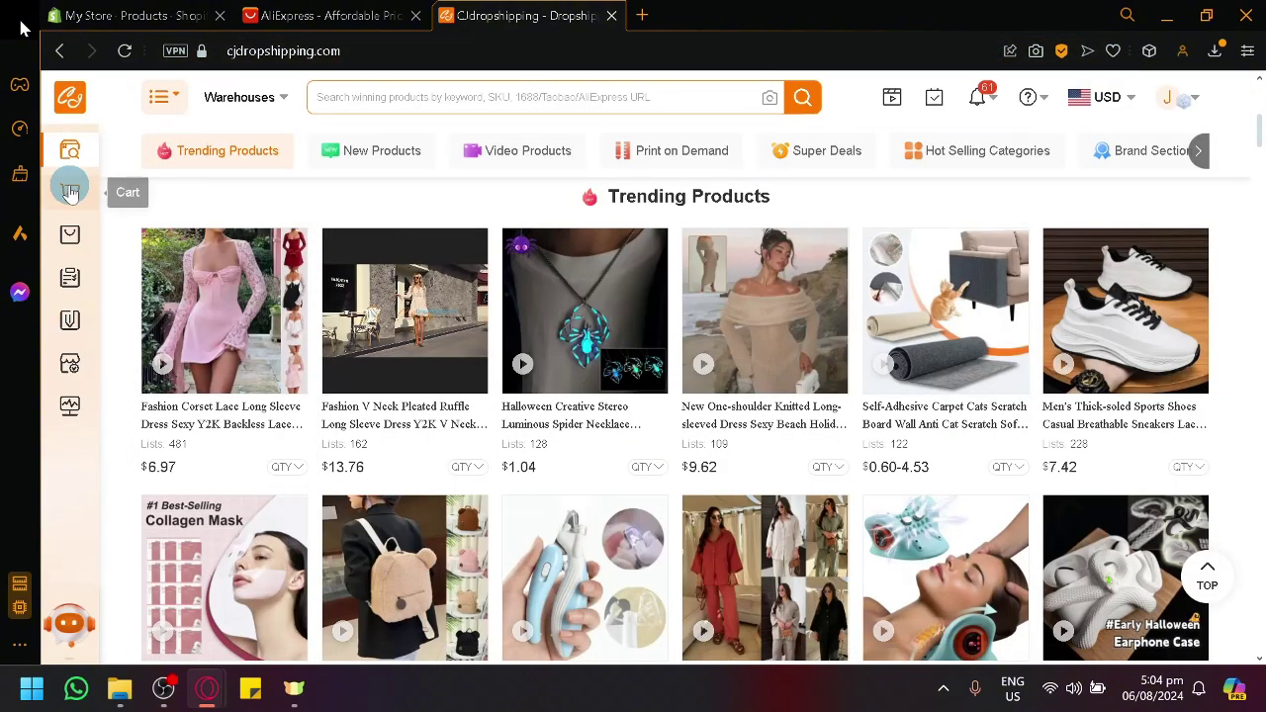
mouse_move(76, 253)
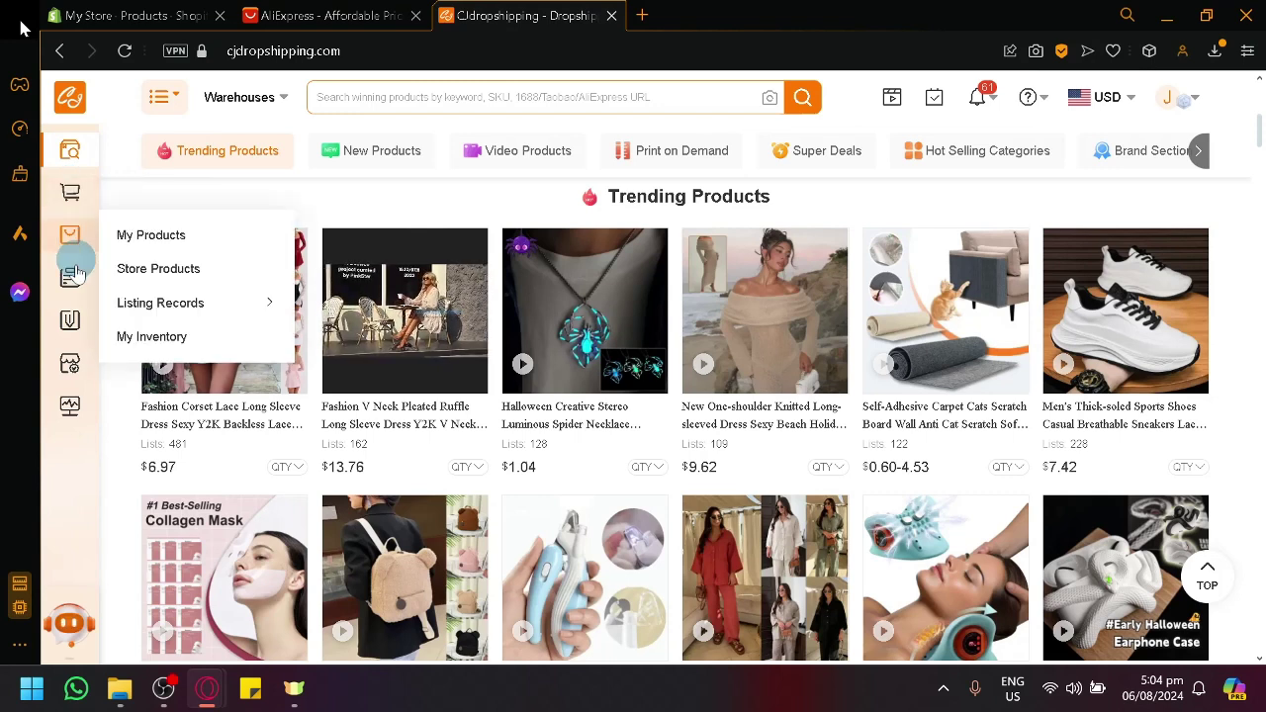
mouse_move(80, 289)
mouse_move(81, 324)
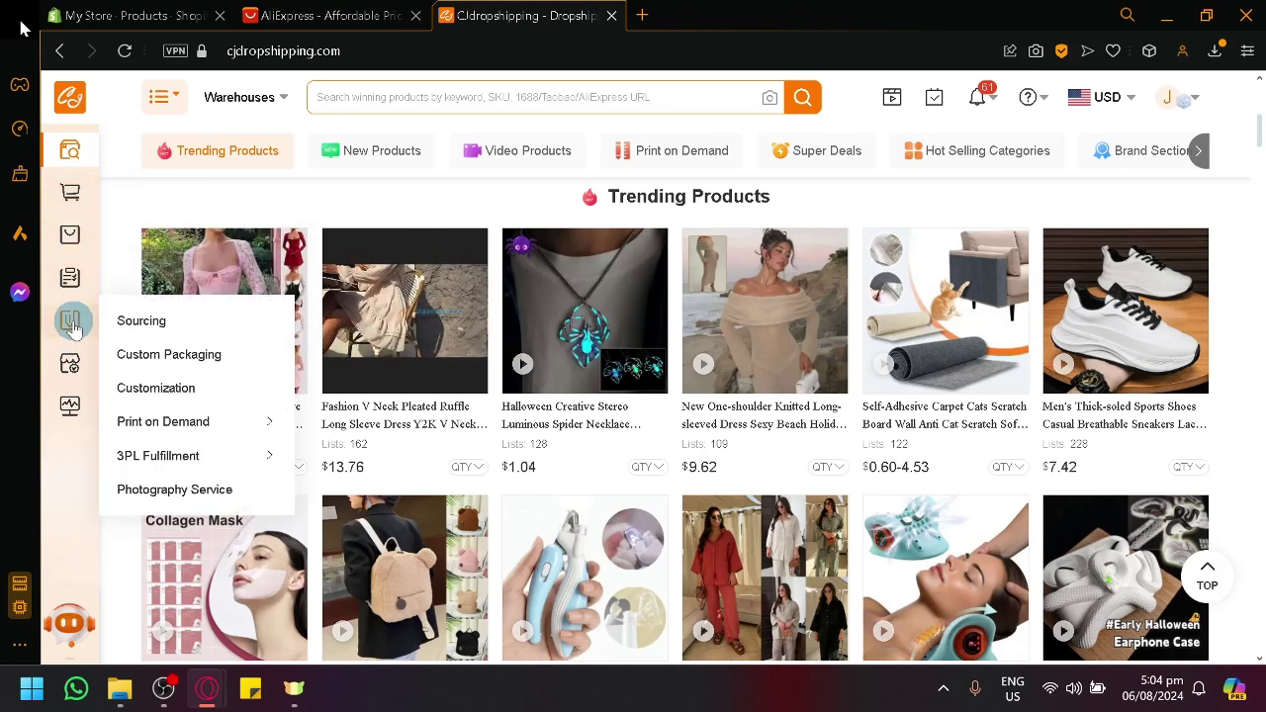
mouse_move(69, 351)
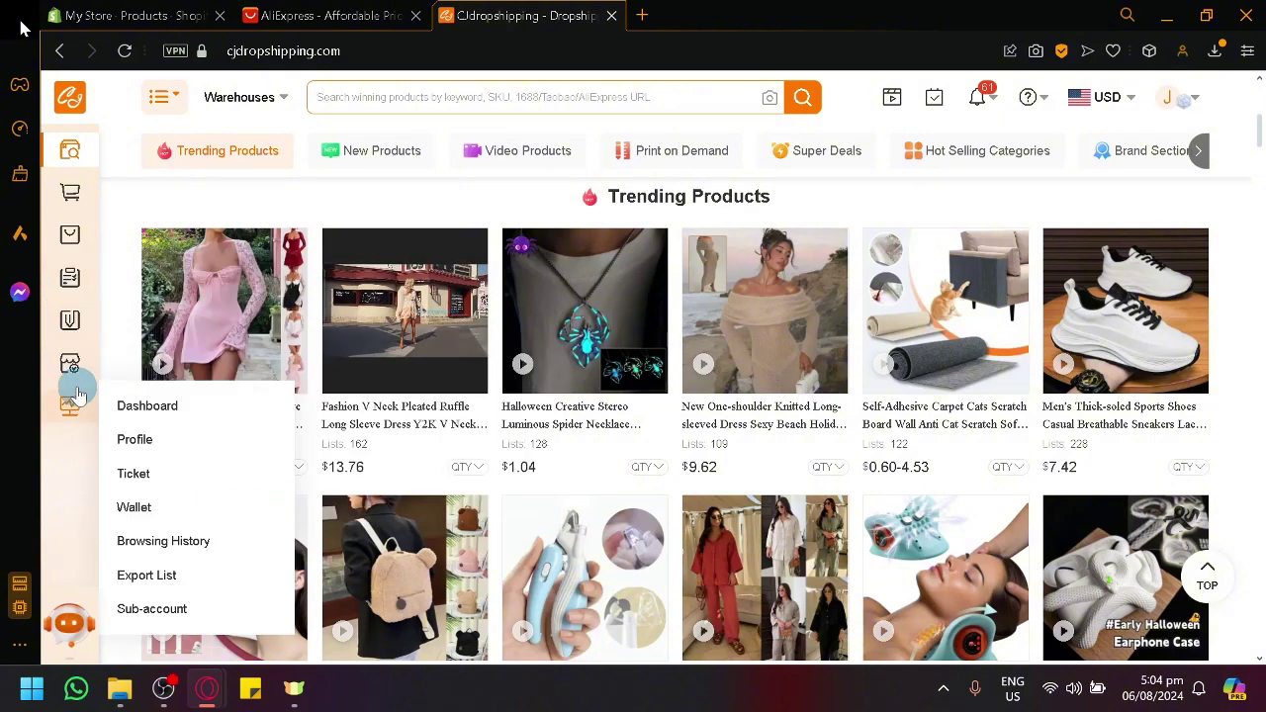
scroll(80, 372, up, 3)
scroll(83, 366, up, 3)
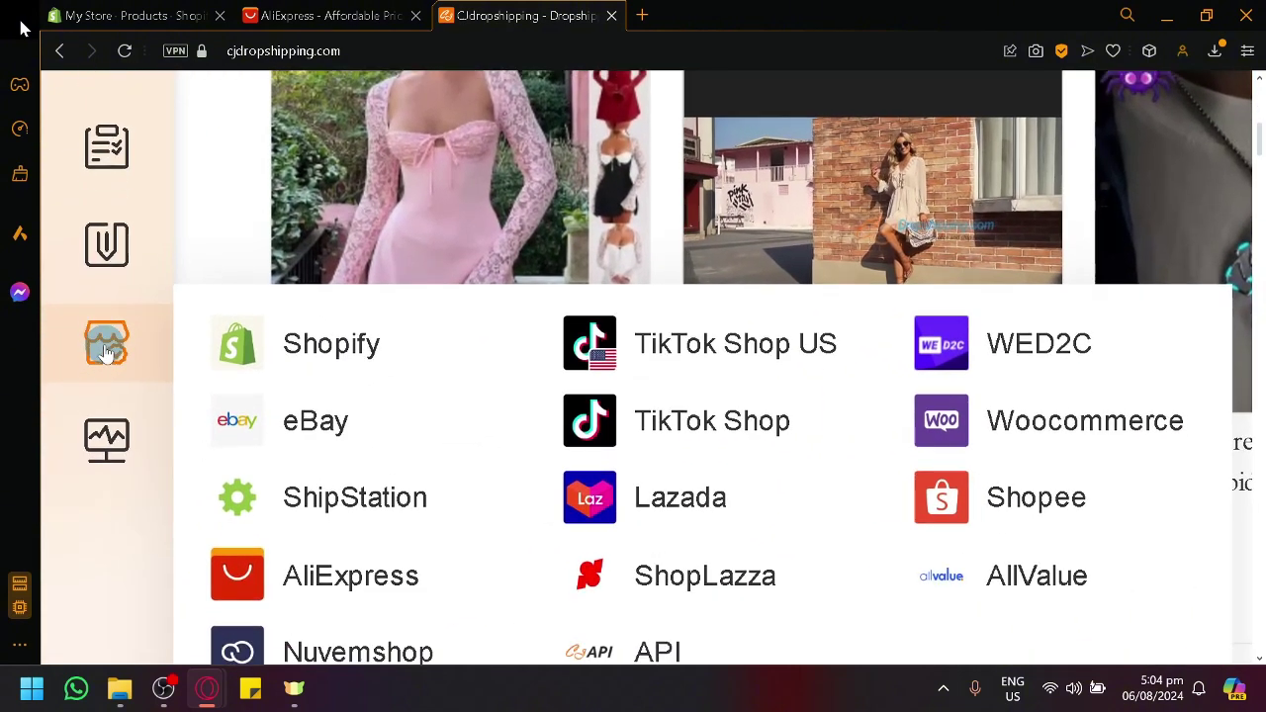
scroll(114, 310, down, 1)
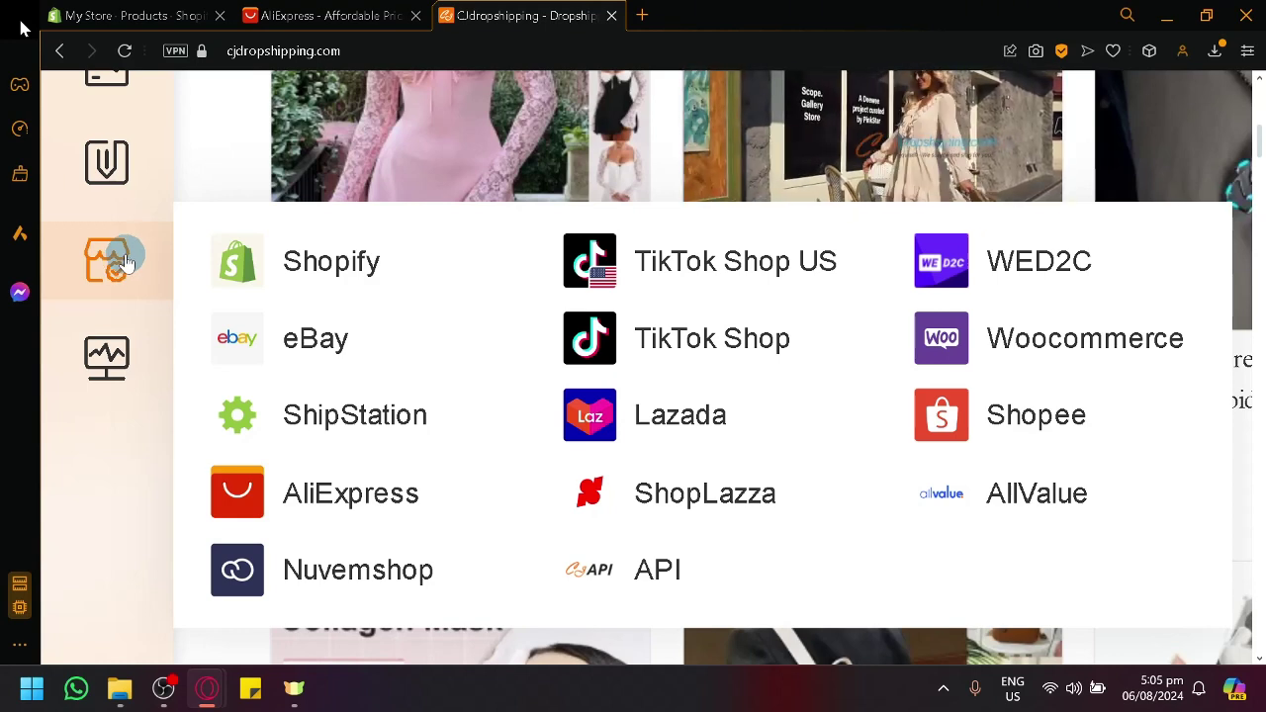
click(351, 513)
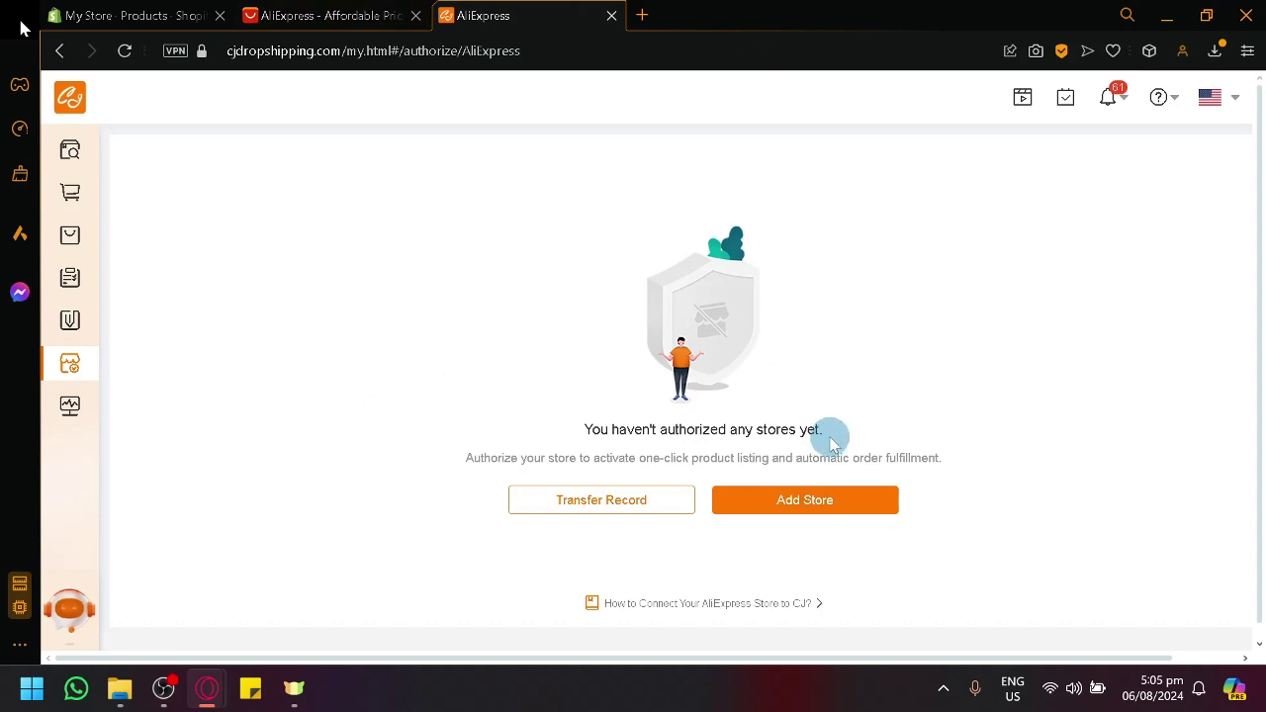
- Start adding an AliExpress store and view the AliExpress service marketplace page linked for the CJDropshipping subscription
click(801, 516)
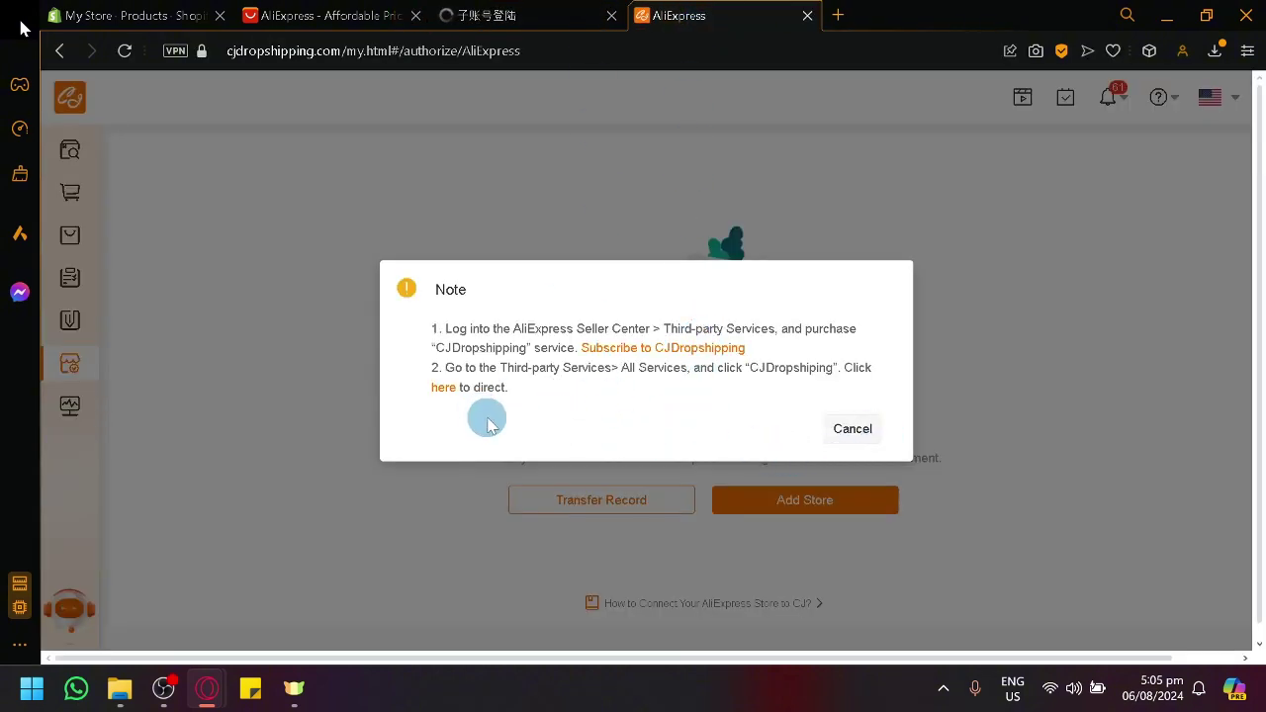
click(534, 10)
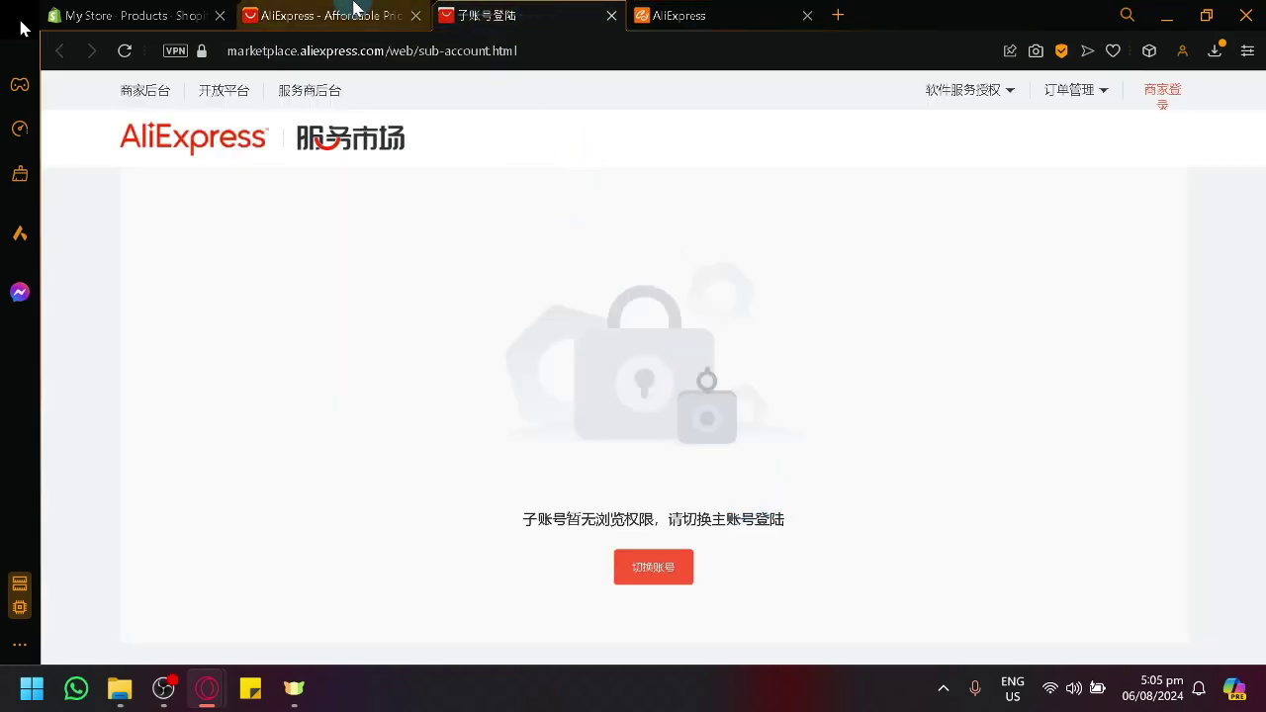
- Open the AliExpress Seller Center login page from the account options on the AliExpress home page
click(351, 13)
mouse_move(997, 99)
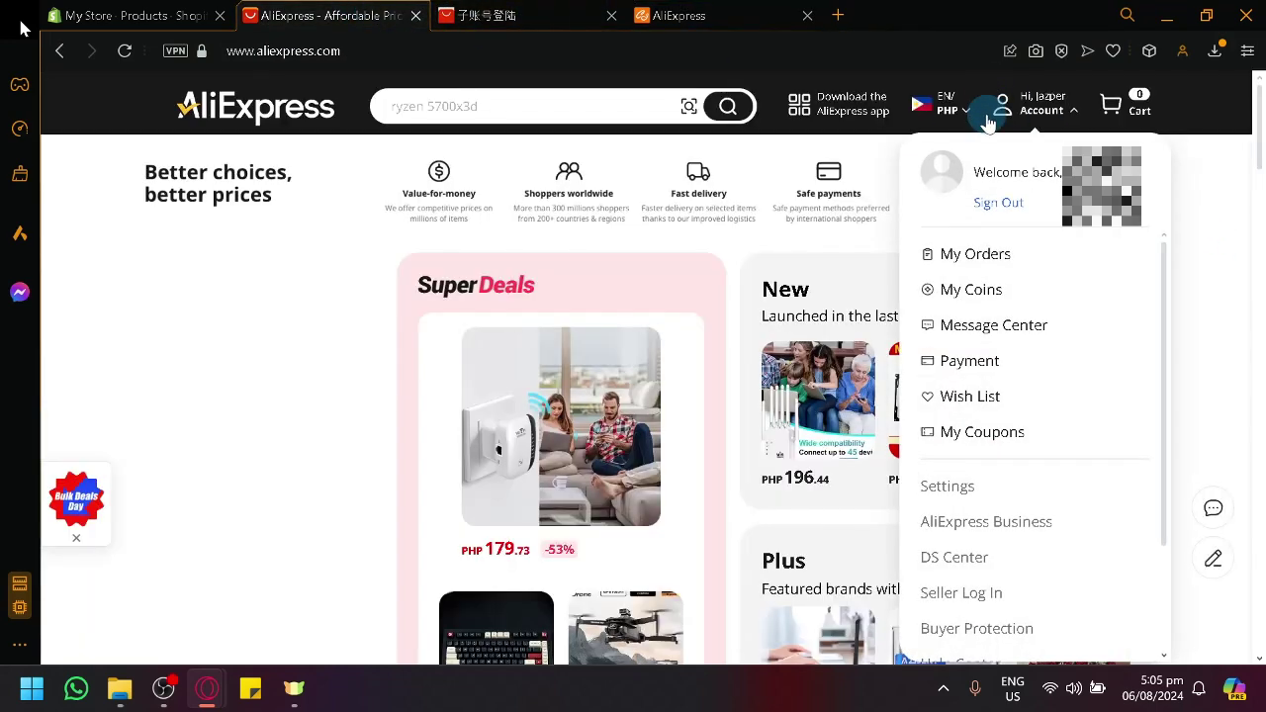
scroll(1088, 435, down, 2)
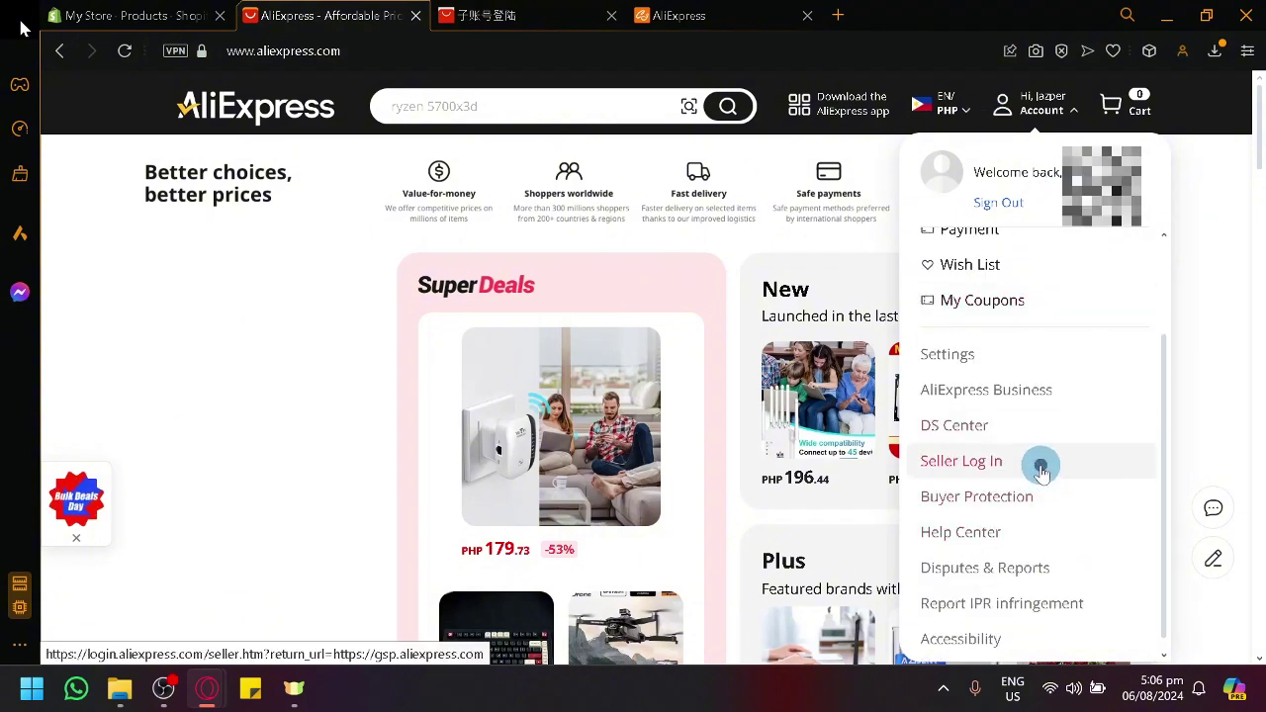
click(1037, 467)
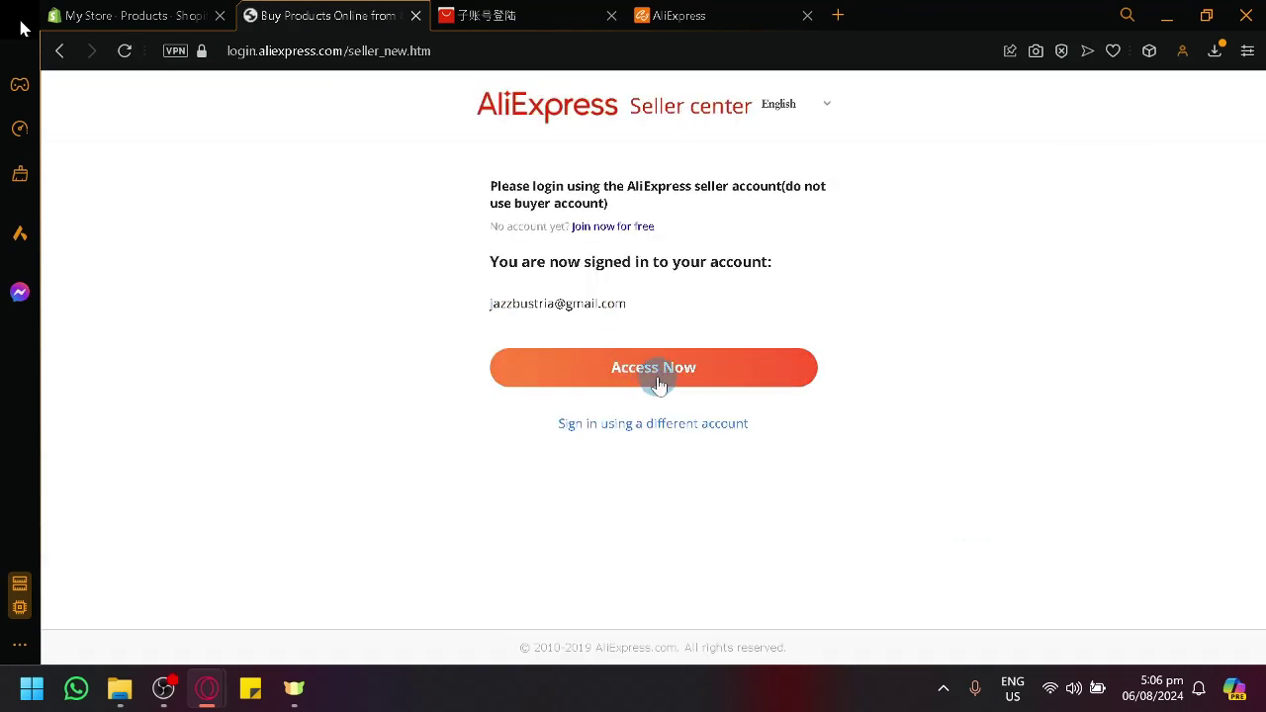
- Try to sign in to the AliExpress Seller Center with the saved account email and password, then return to the AliExpress home page
click(658, 379)
click(658, 271)
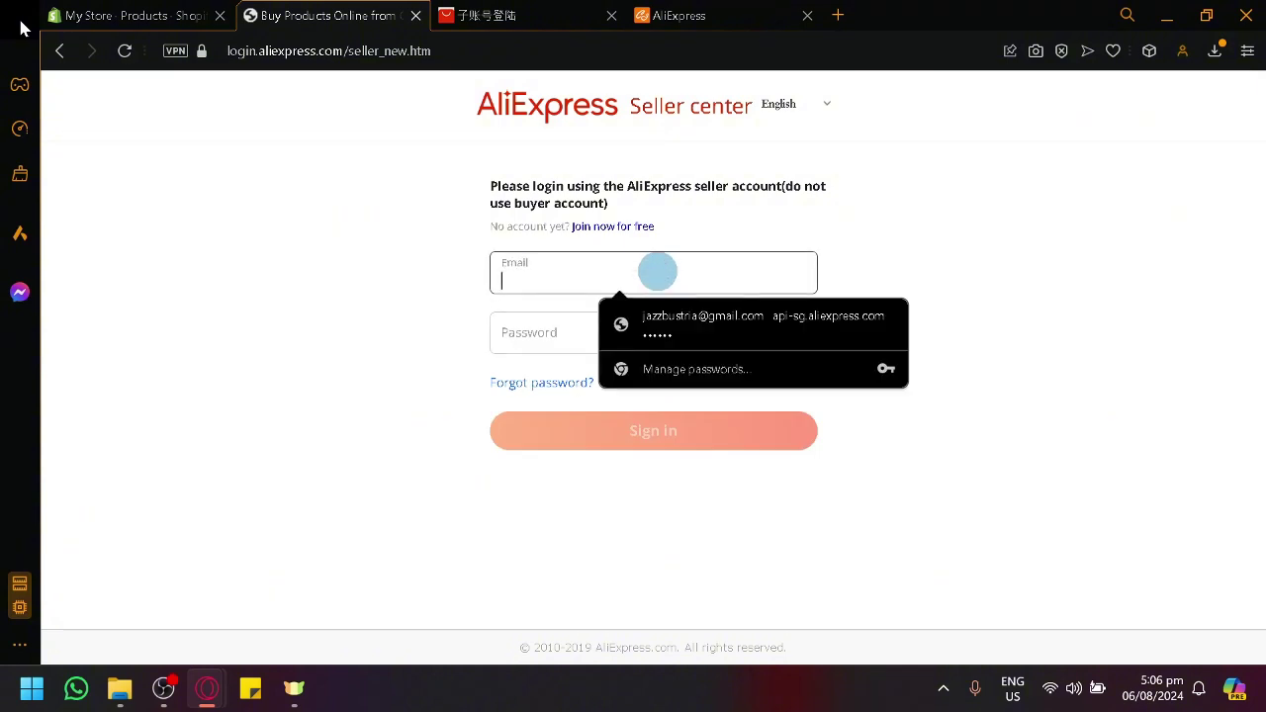
click(656, 319)
click(685, 445)
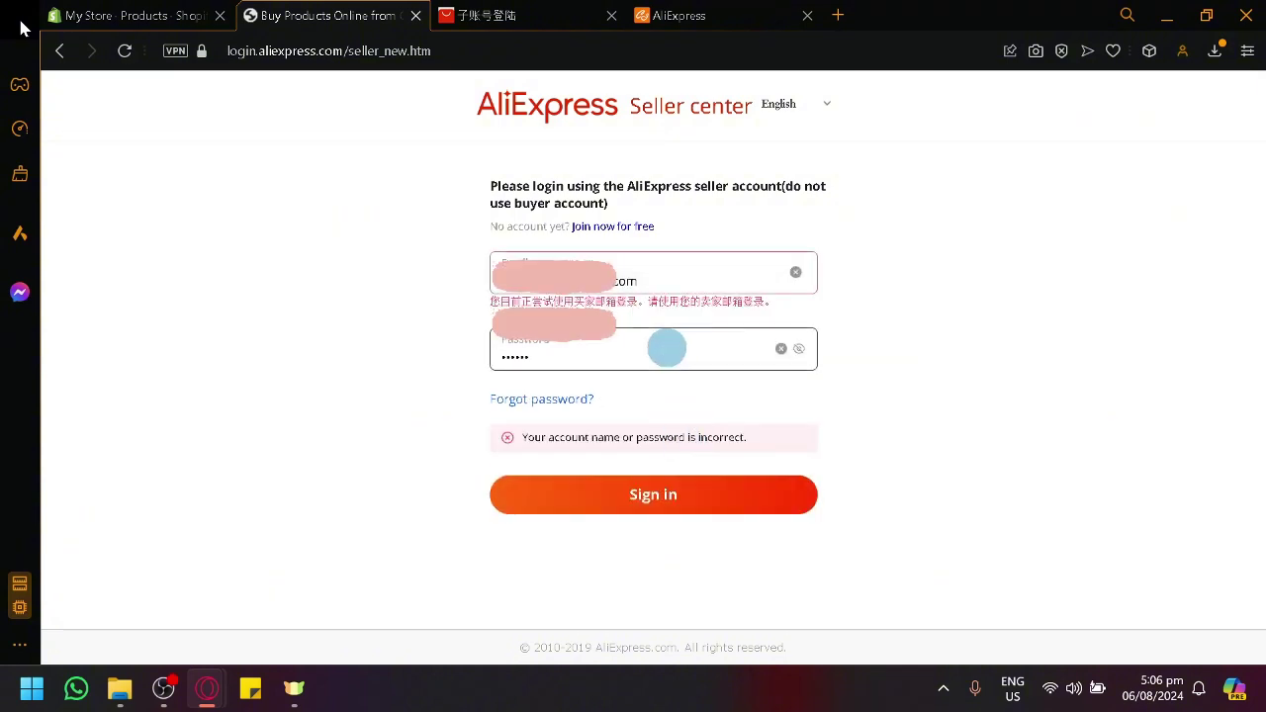
click(796, 272)
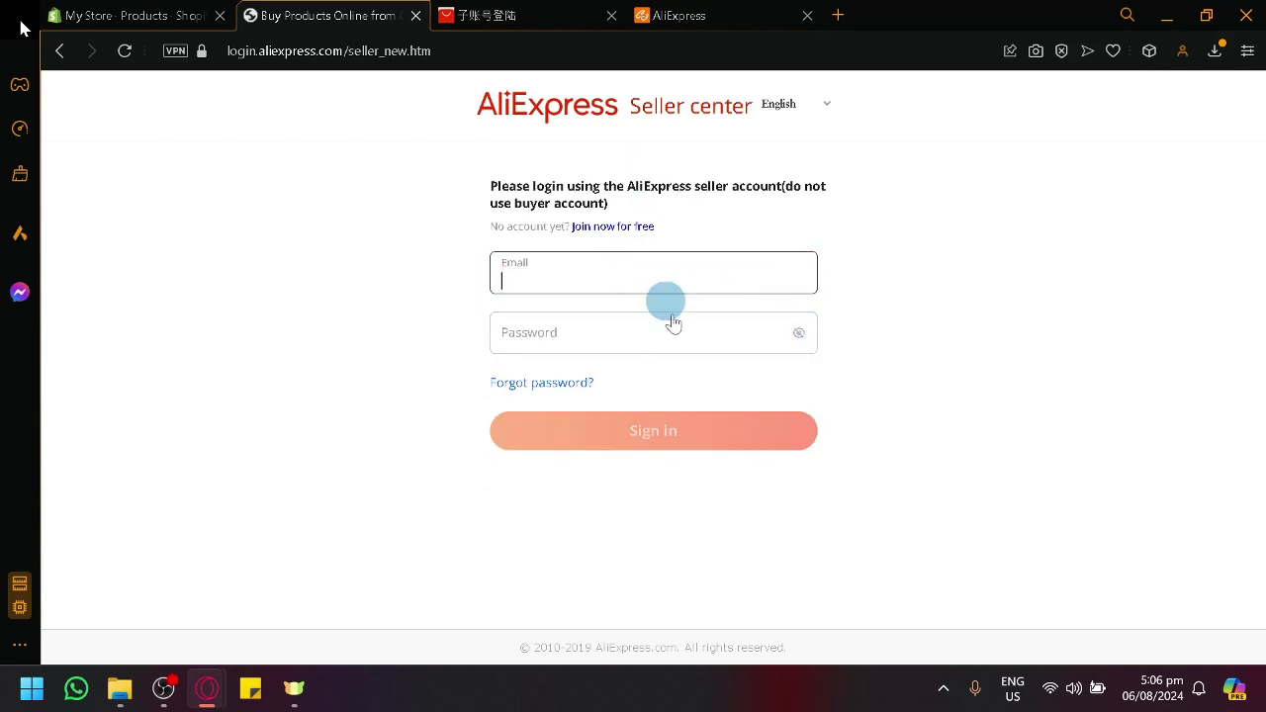
click(60, 52)
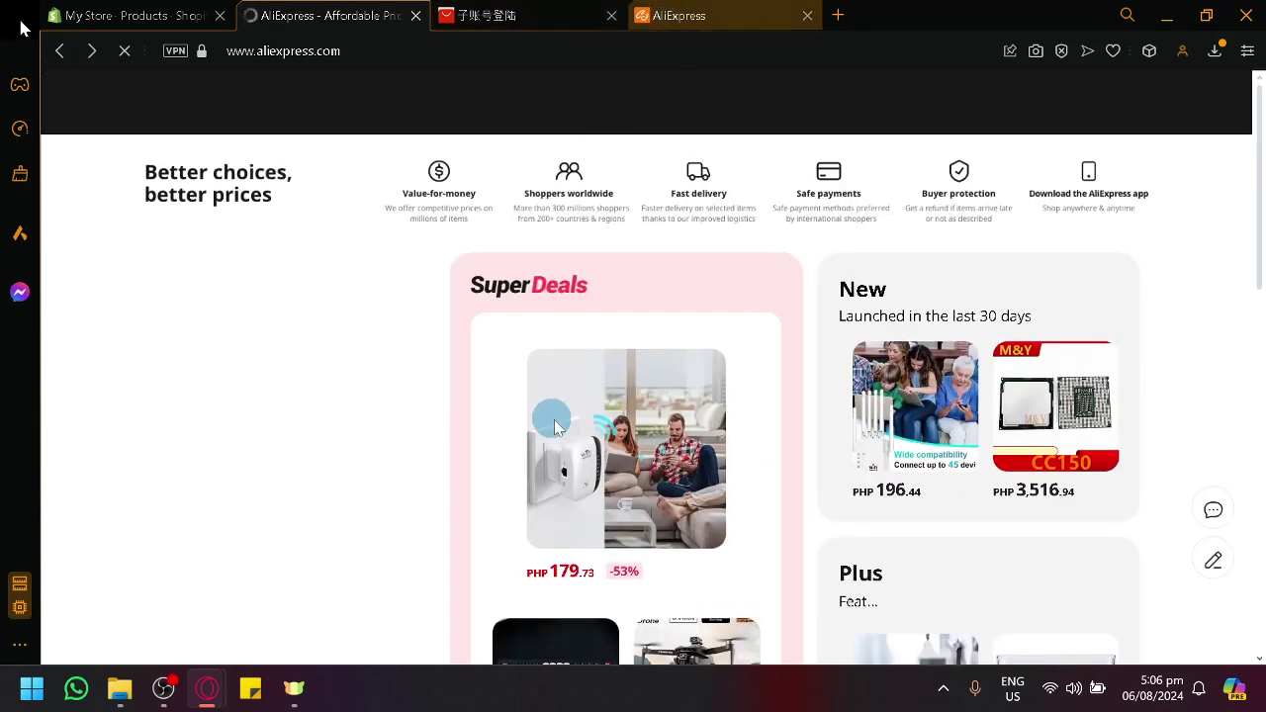
- Dismiss the AliExpress authorization note in CJdropshipping and close the AliExpress home page and service marketplace pages
click(682, 16)
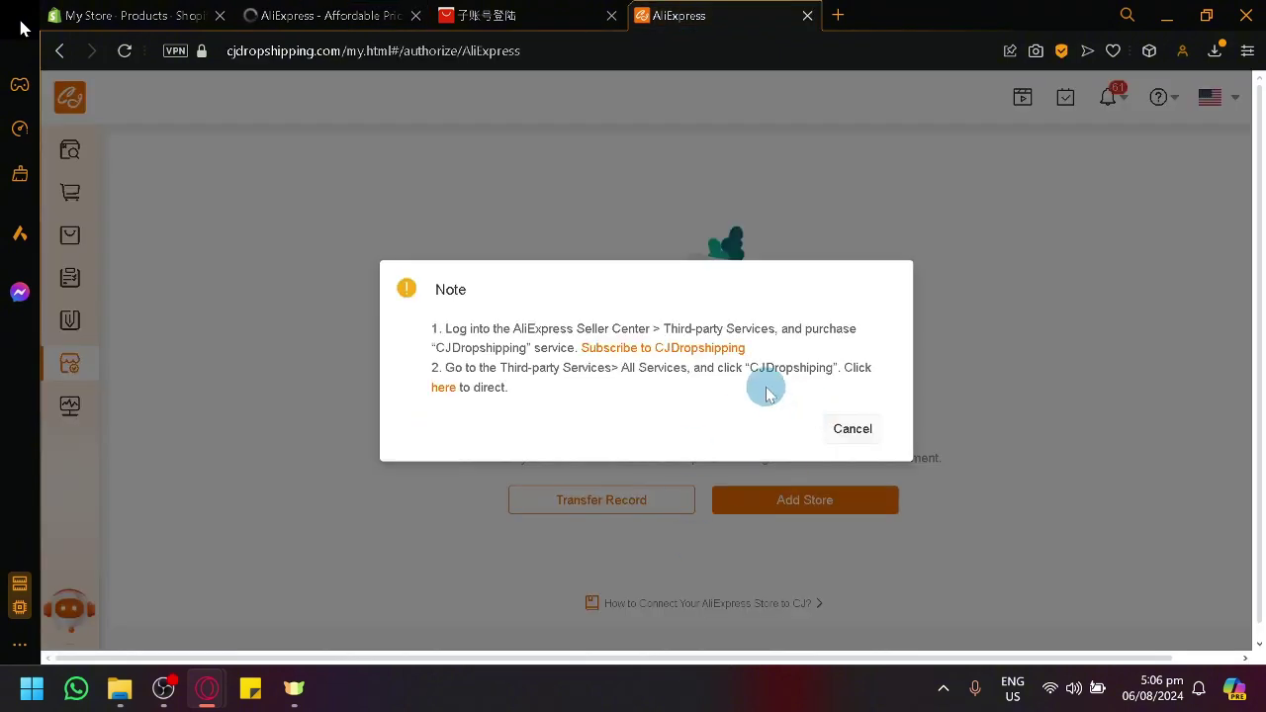
click(847, 430)
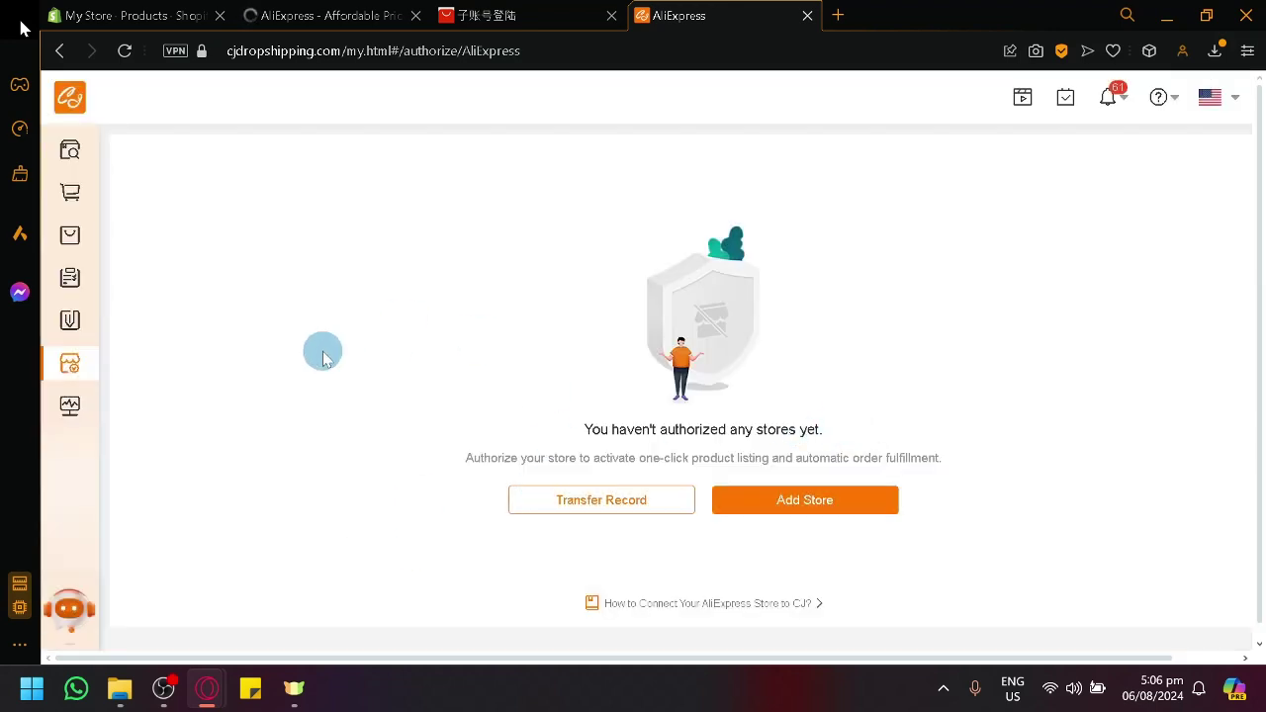
click(406, 16)
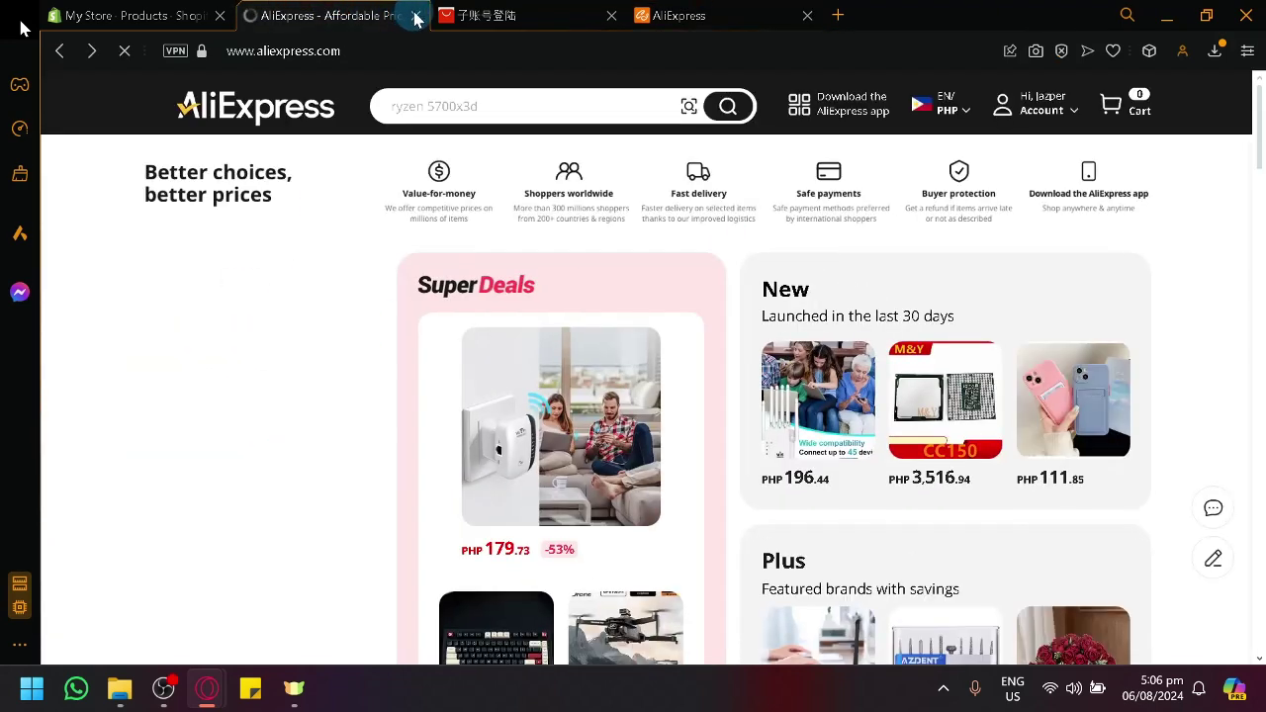
click(416, 16)
click(415, 16)
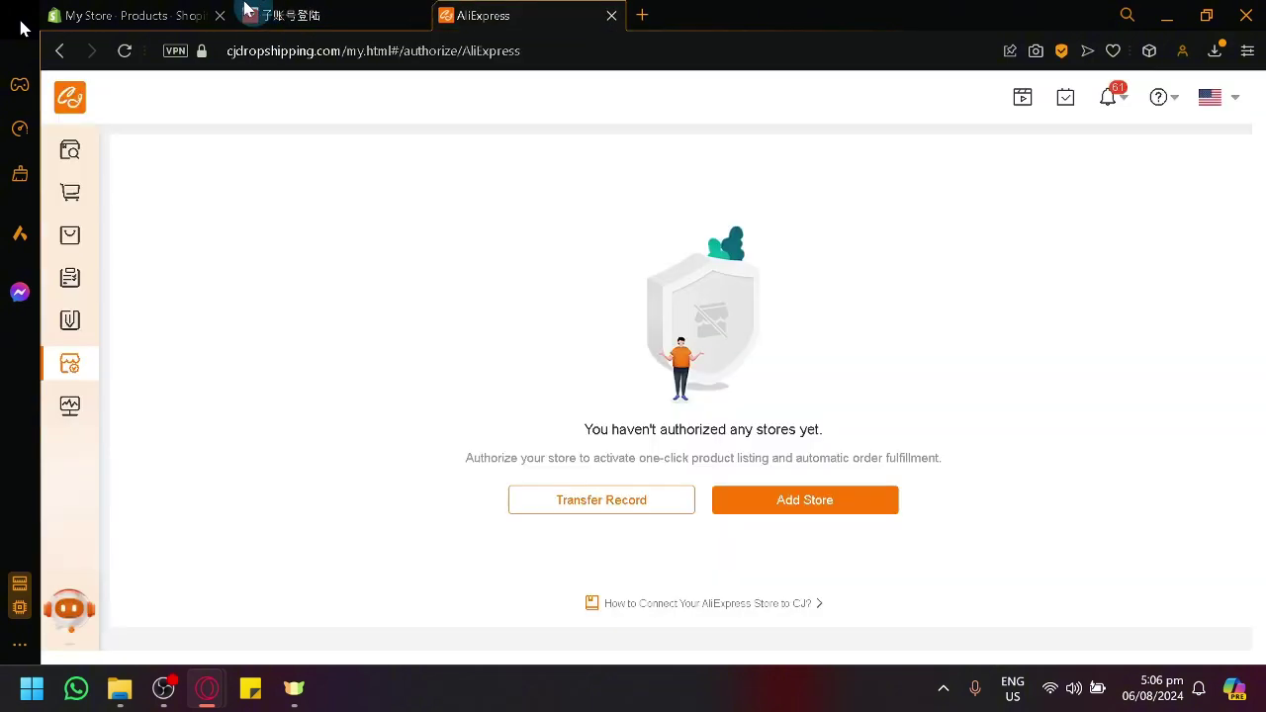
- Choose Shopify as the store platform in CJdropshipping and install the "CJdropshipping: Much Faster" app on the Shopify store
click(164, 14)
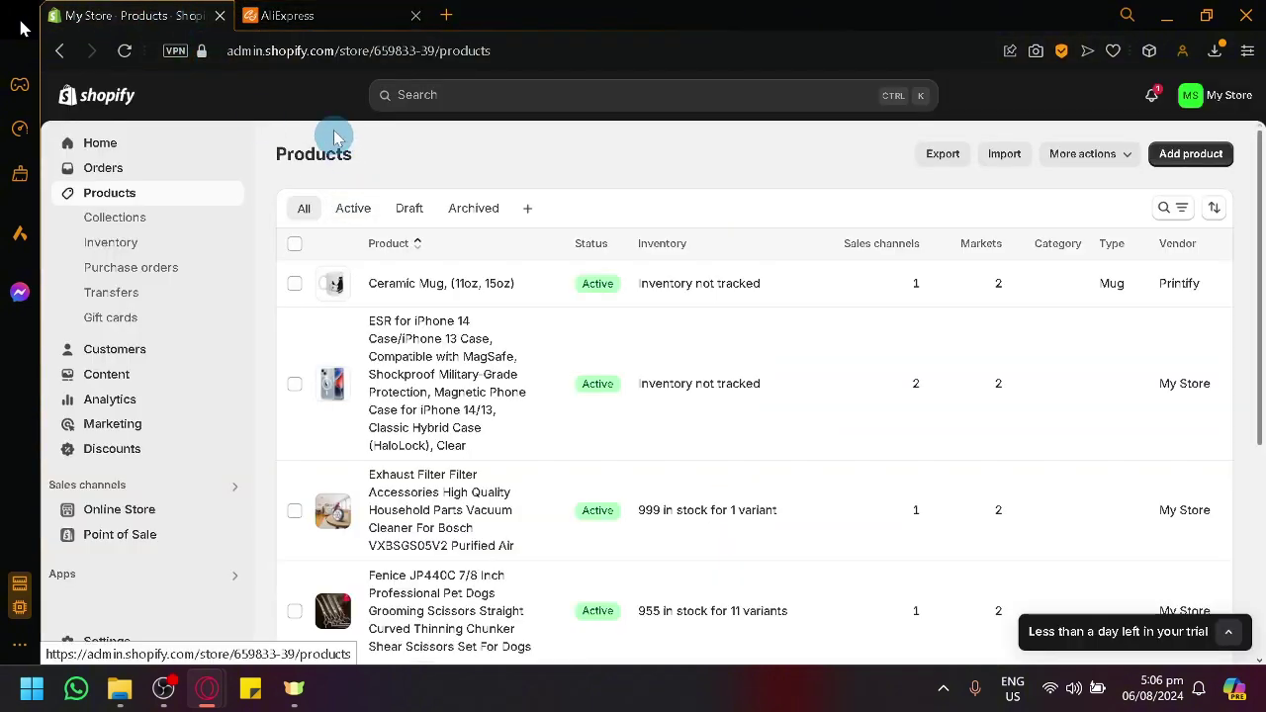
click(296, 15)
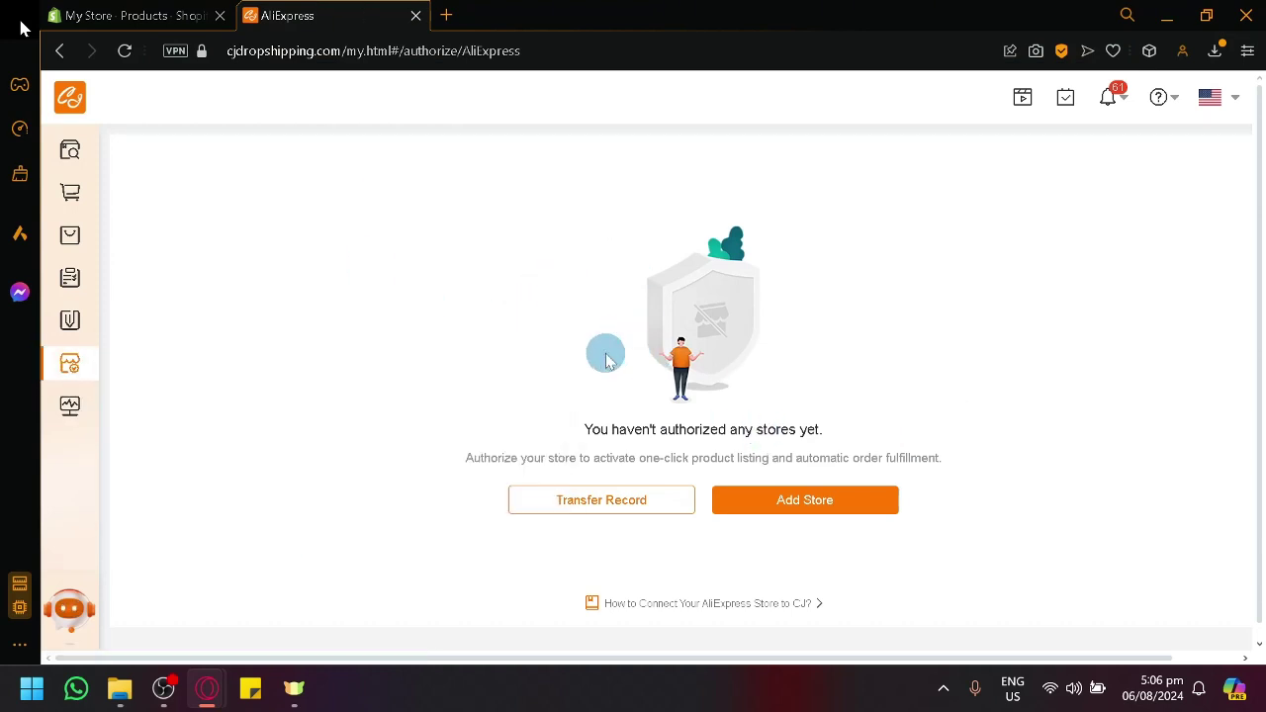
mouse_move(69, 364)
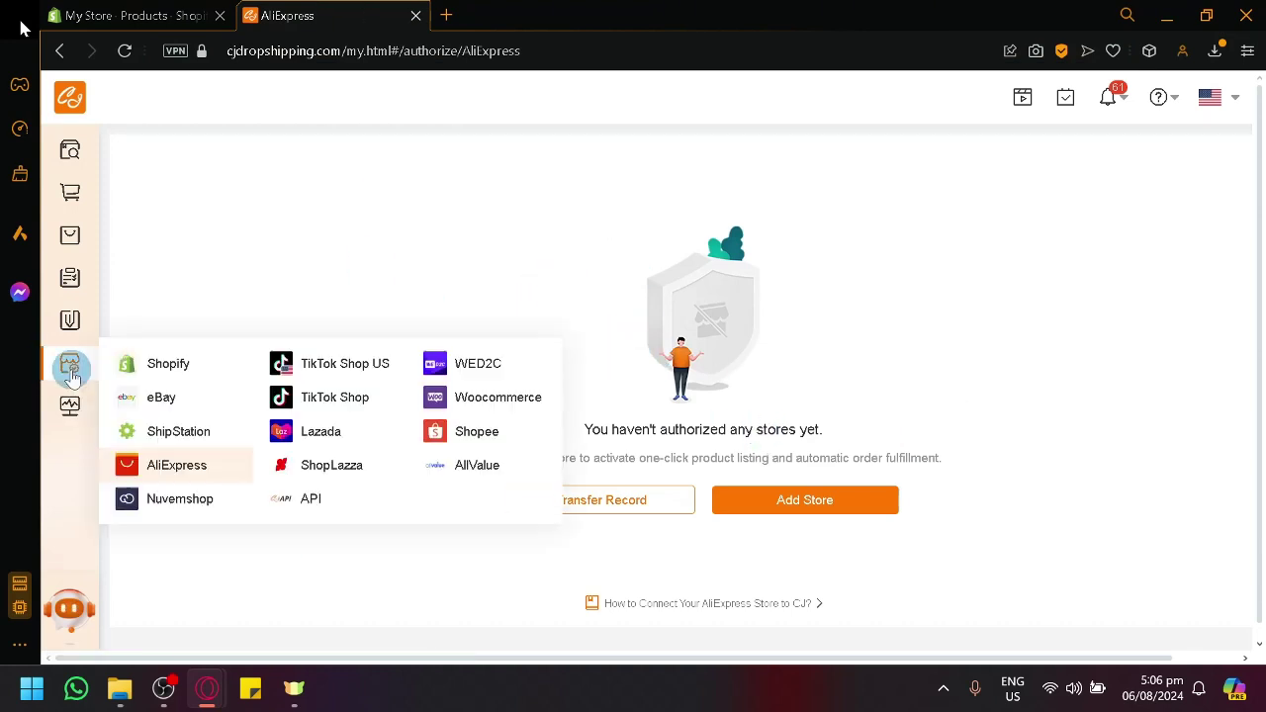
click(164, 374)
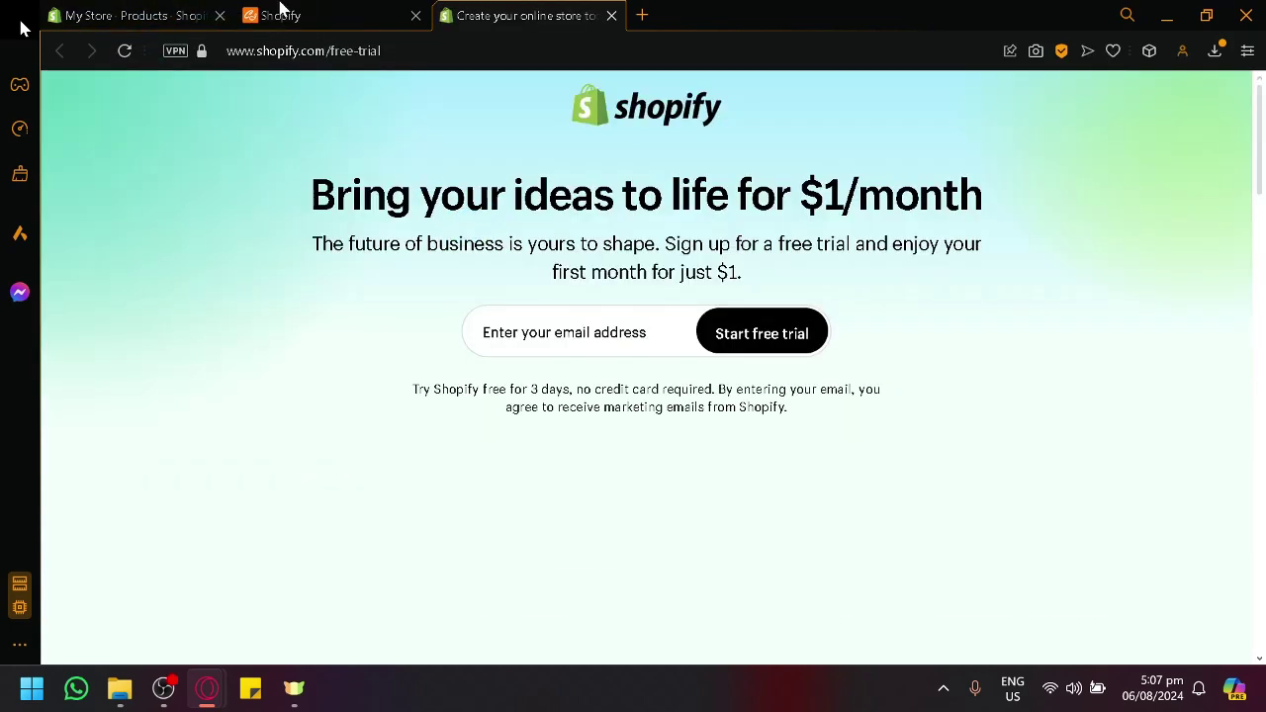
click(280, 12)
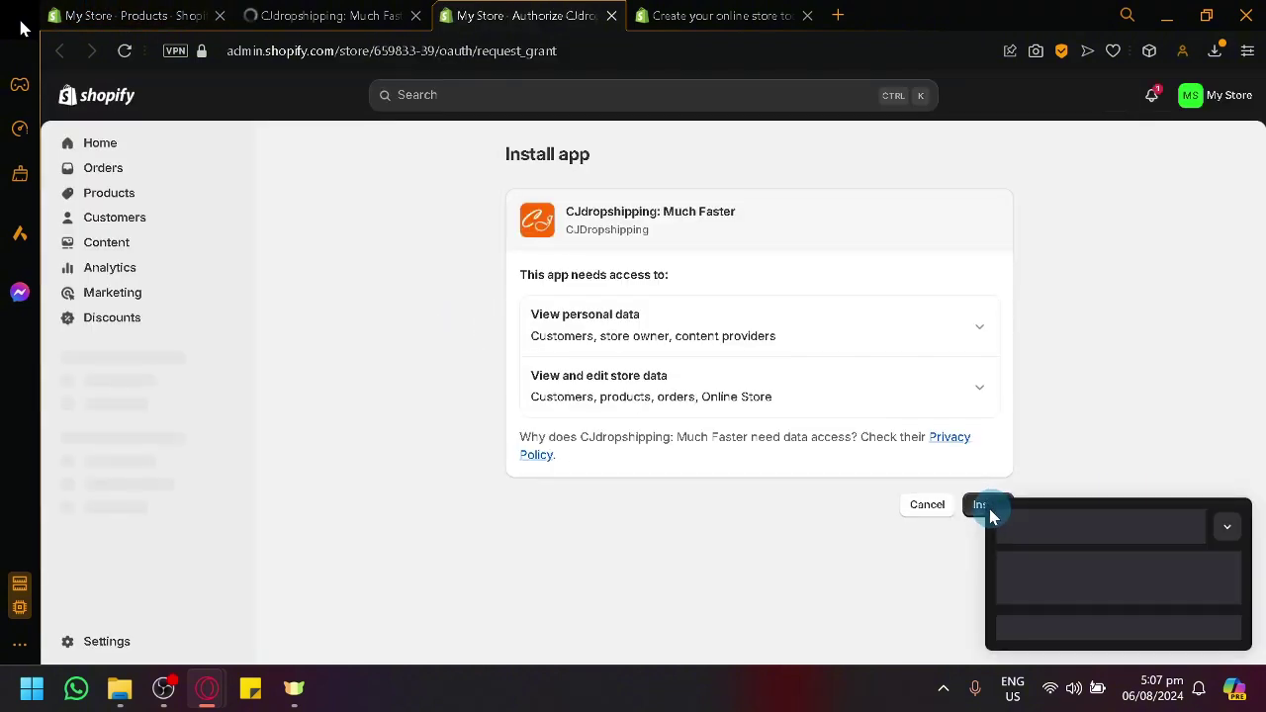
click(987, 507)
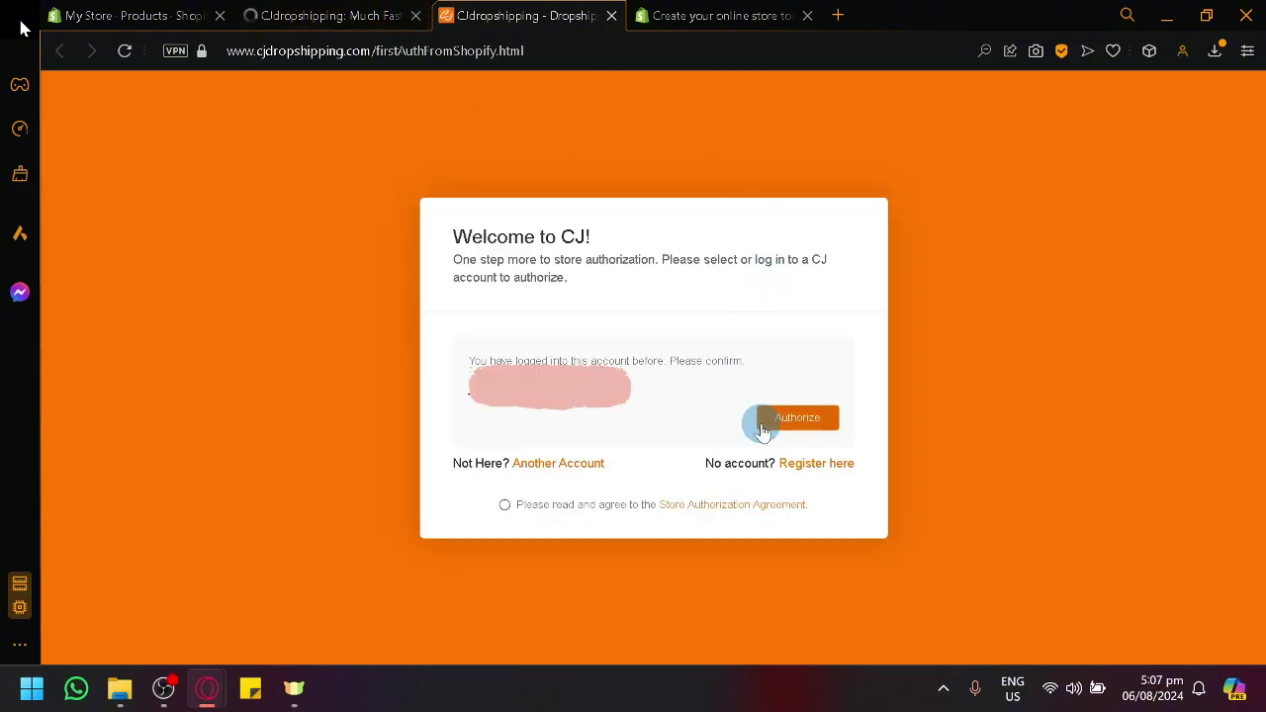
- Agree to the Store Authorization Agreement, authorize the Shopify store for the logged-in CJ account, and dismiss the assistant pop-up
click(761, 428)
click(673, 413)
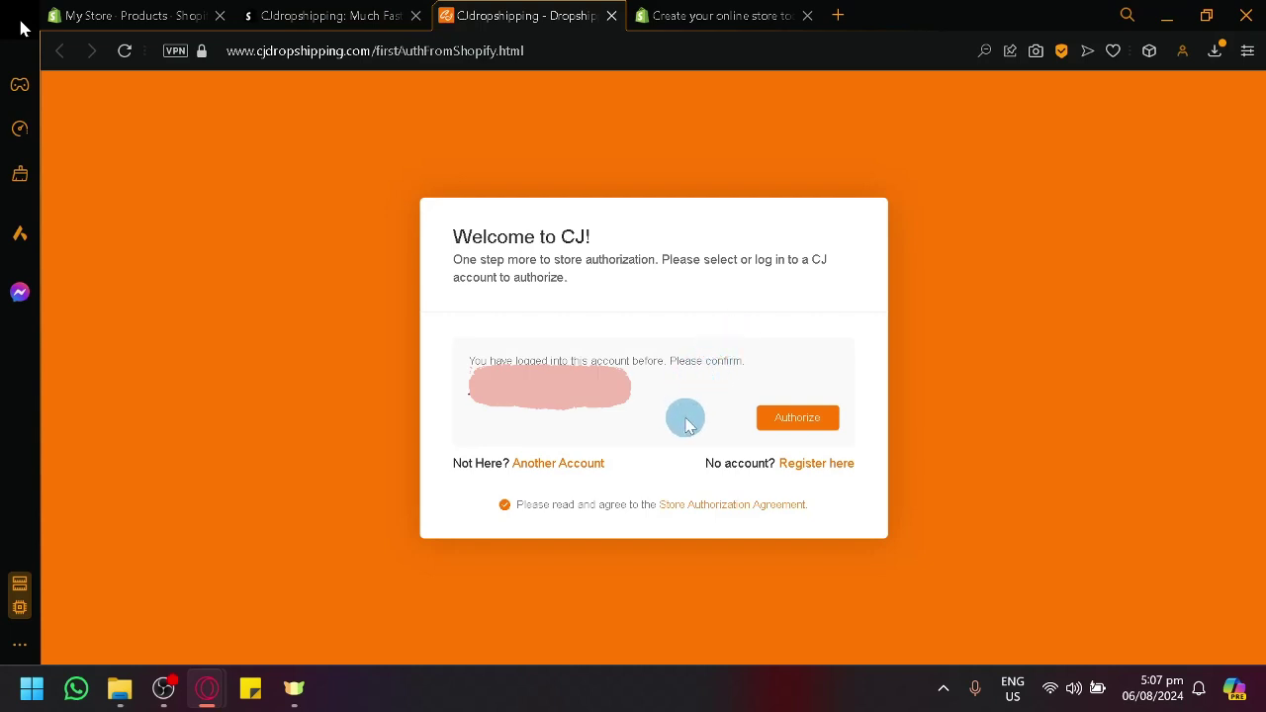
click(815, 420)
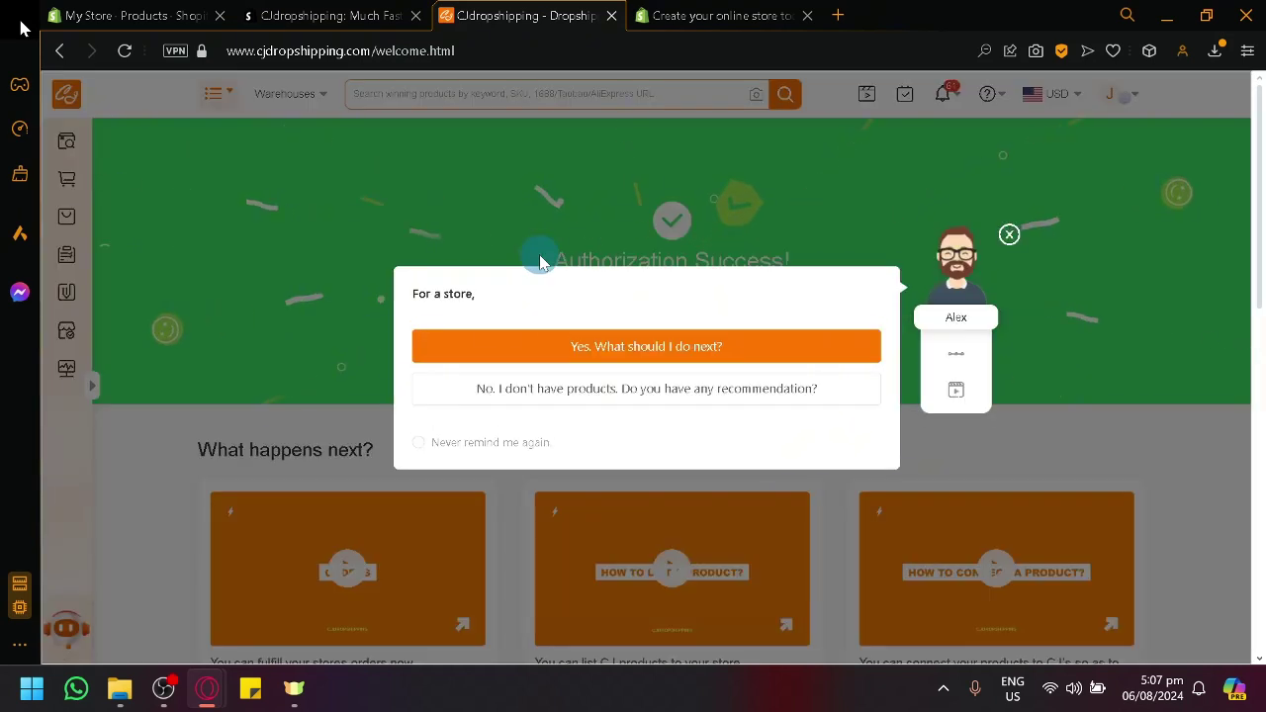
click(1009, 232)
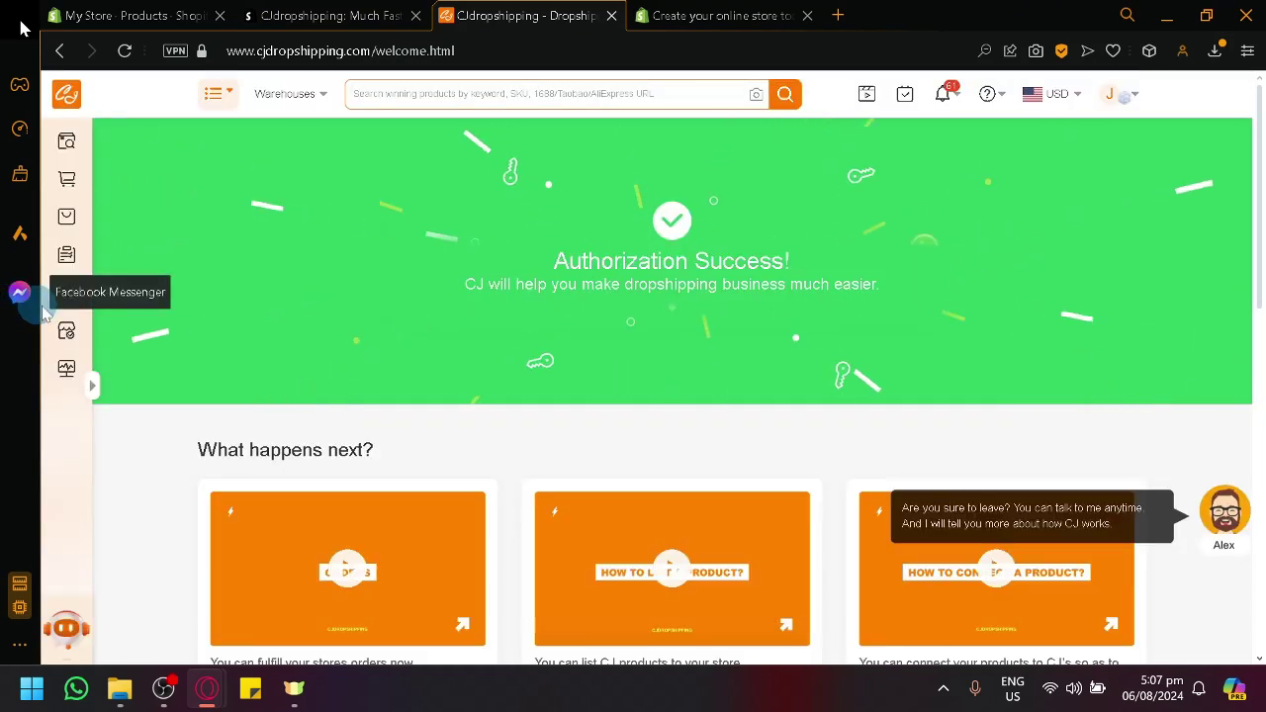
- Open CJdropshipping's list of authorized Shopify stores and dismiss the assistant's greeting
mouse_move(67, 333)
click(153, 339)
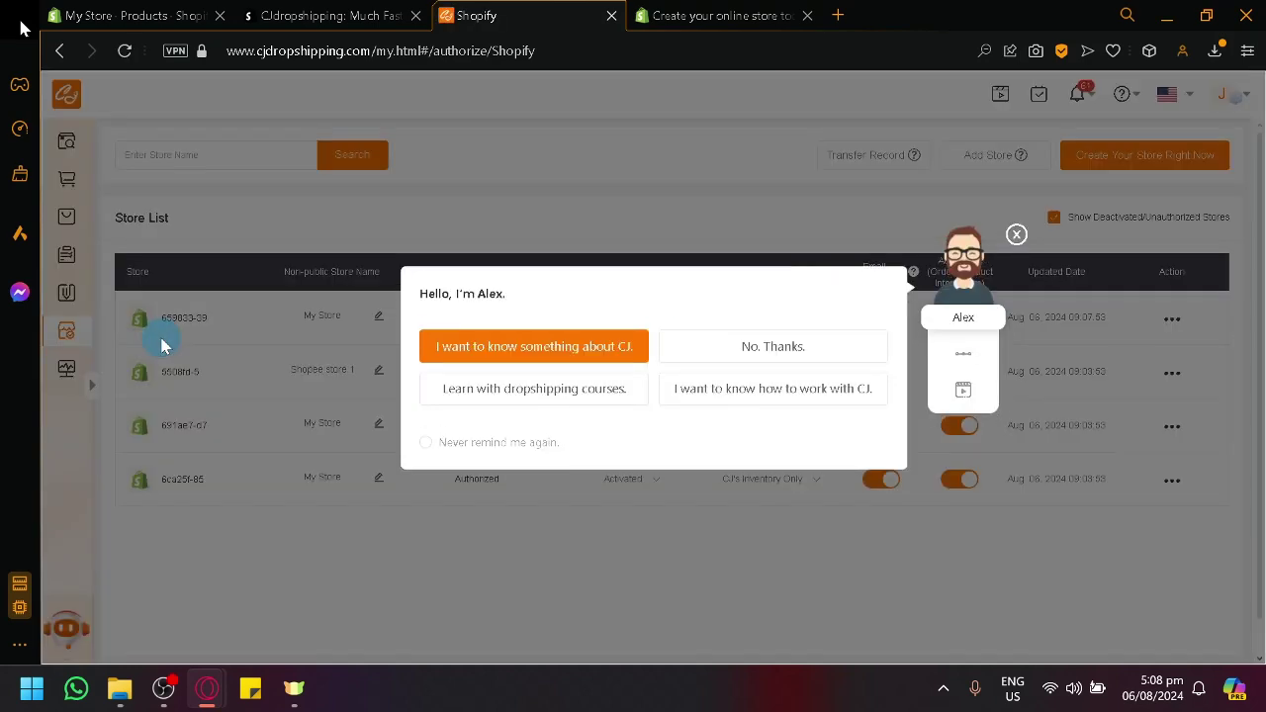
click(1016, 235)
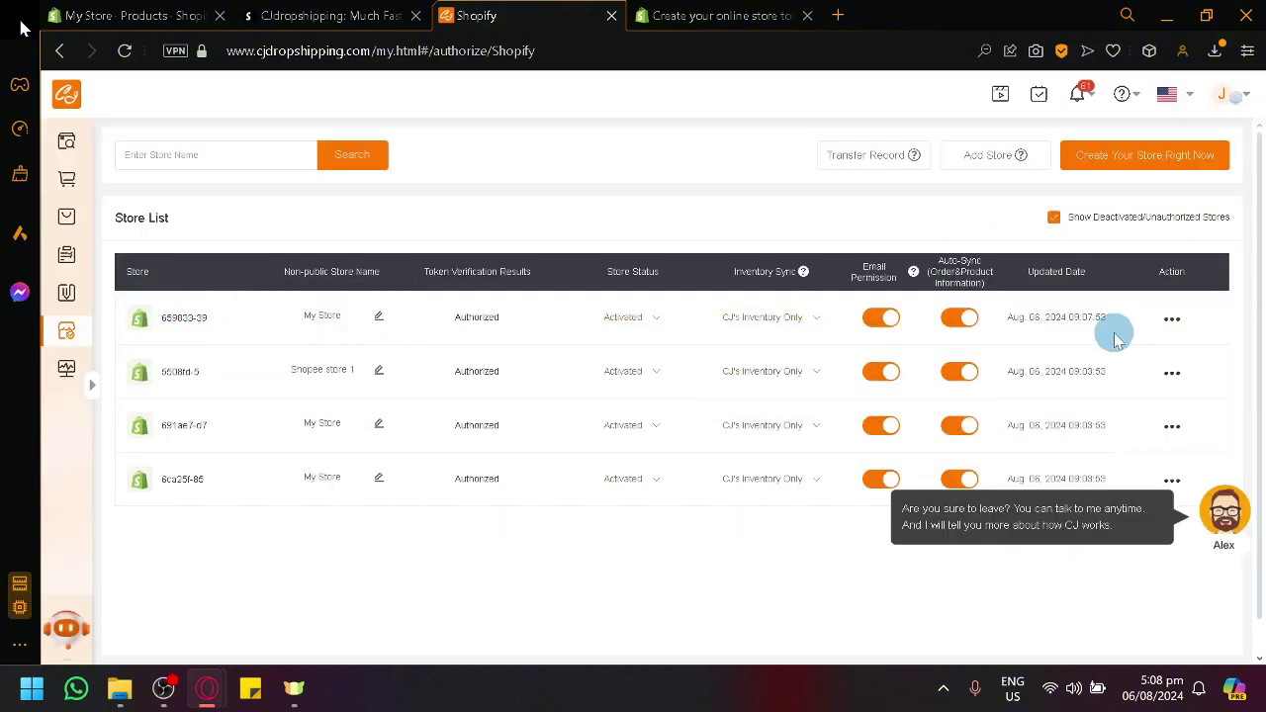
mouse_move(1170, 336)
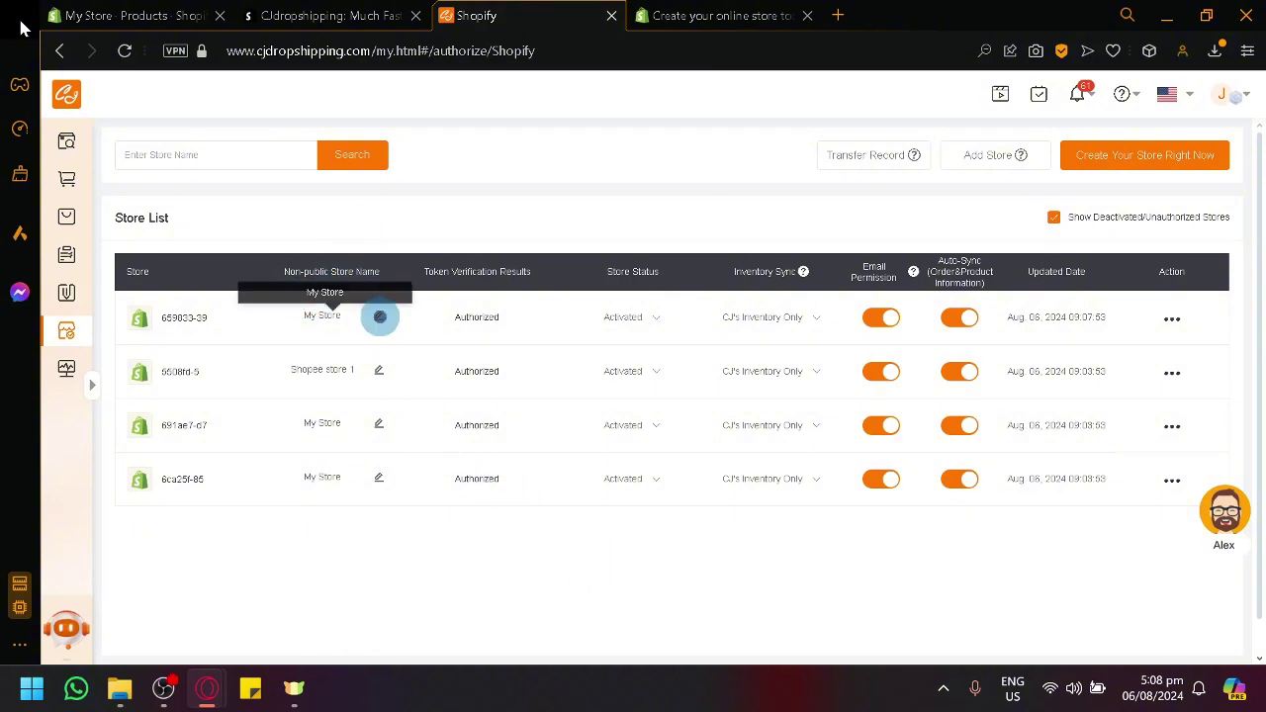
- Set the non-public name of the newly authorized store at the head of the list to "Aliexpress Tech nich"
click(378, 316)
drag(388, 318, 238, 328)
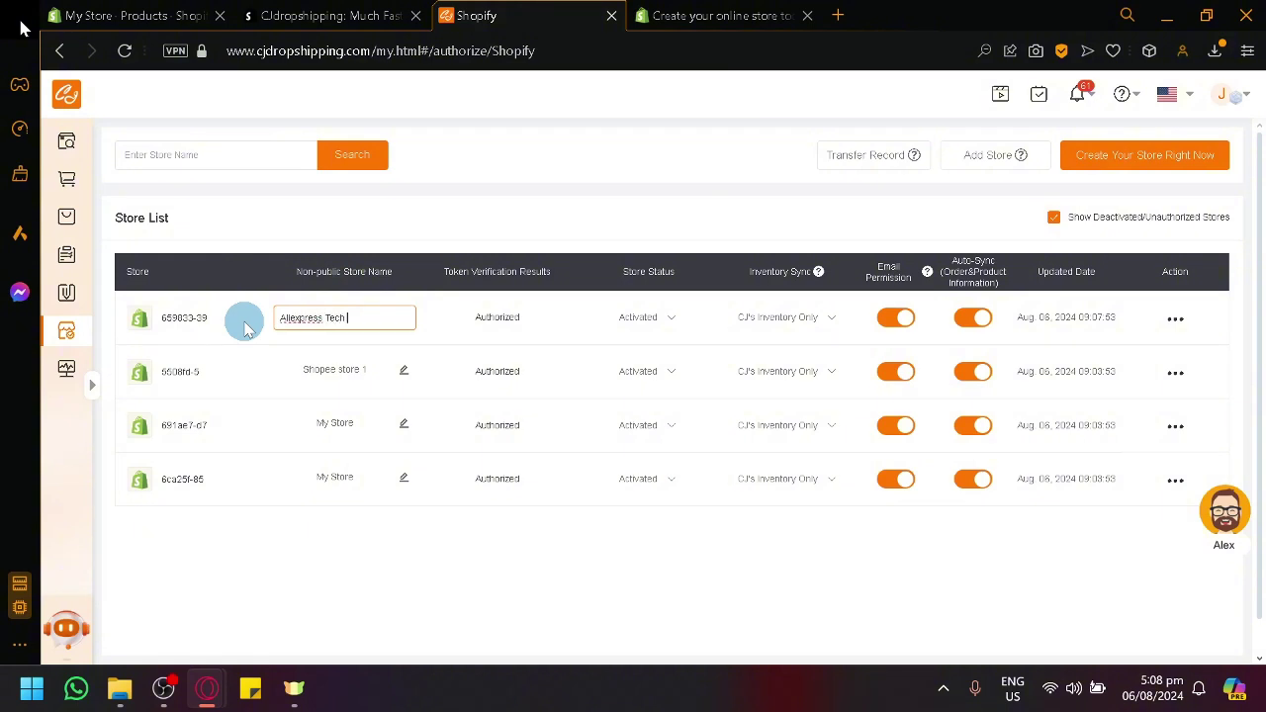
click(396, 370)
- Rename the store called "Shopee store 1" as "pet niche"
click(378, 369)
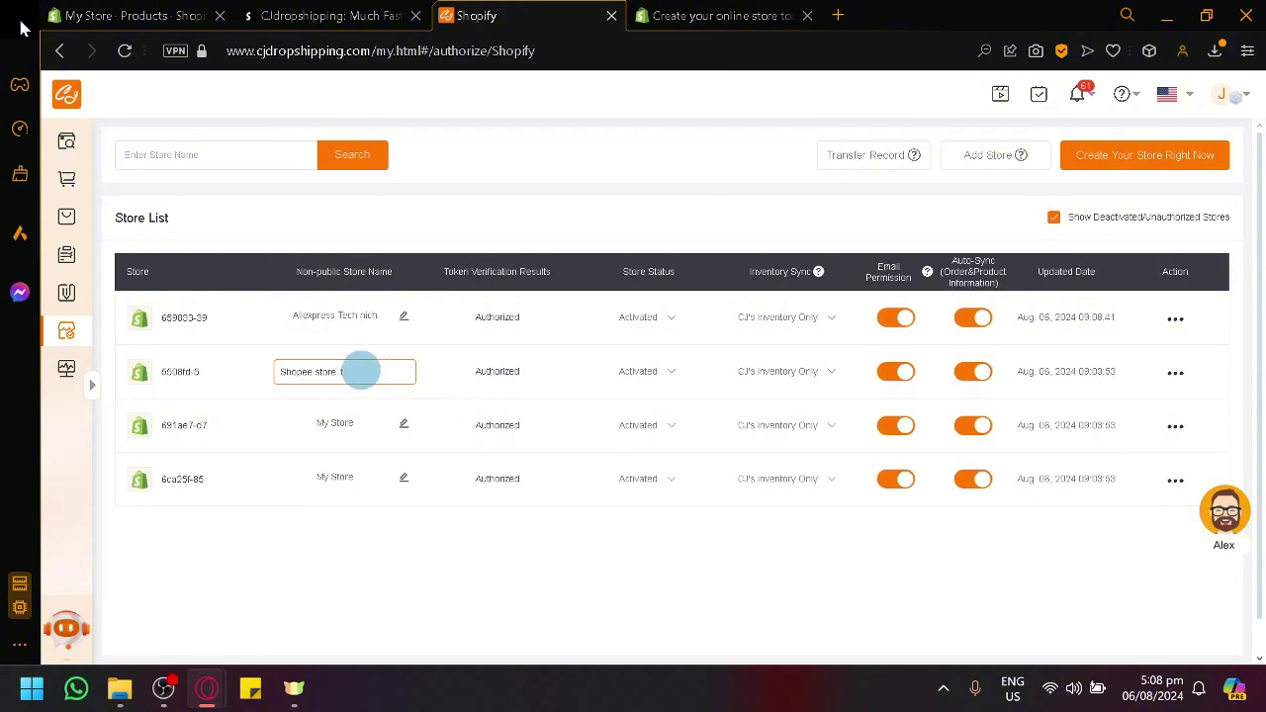
mouse_move(359, 367)
mouse_down()
mouse_move(211, 370)
mouse_move(240, 362)
mouse_up()
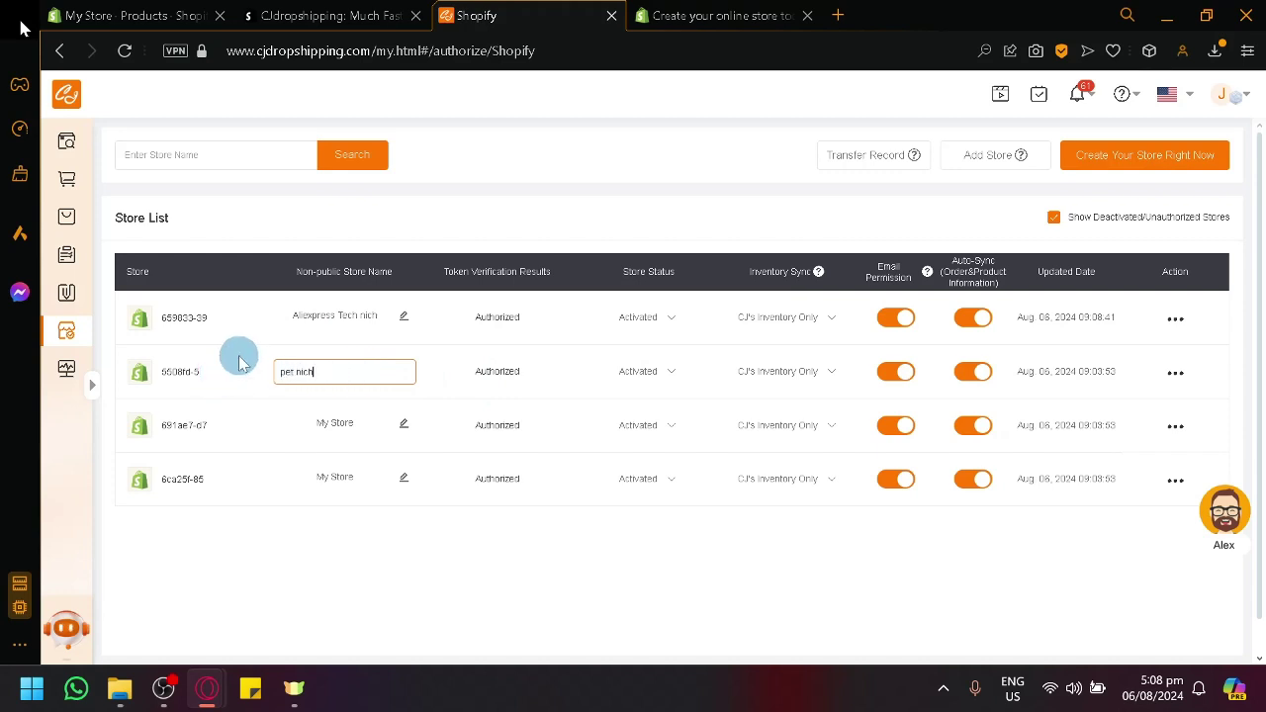
text(pet niche)
click(728, 638)
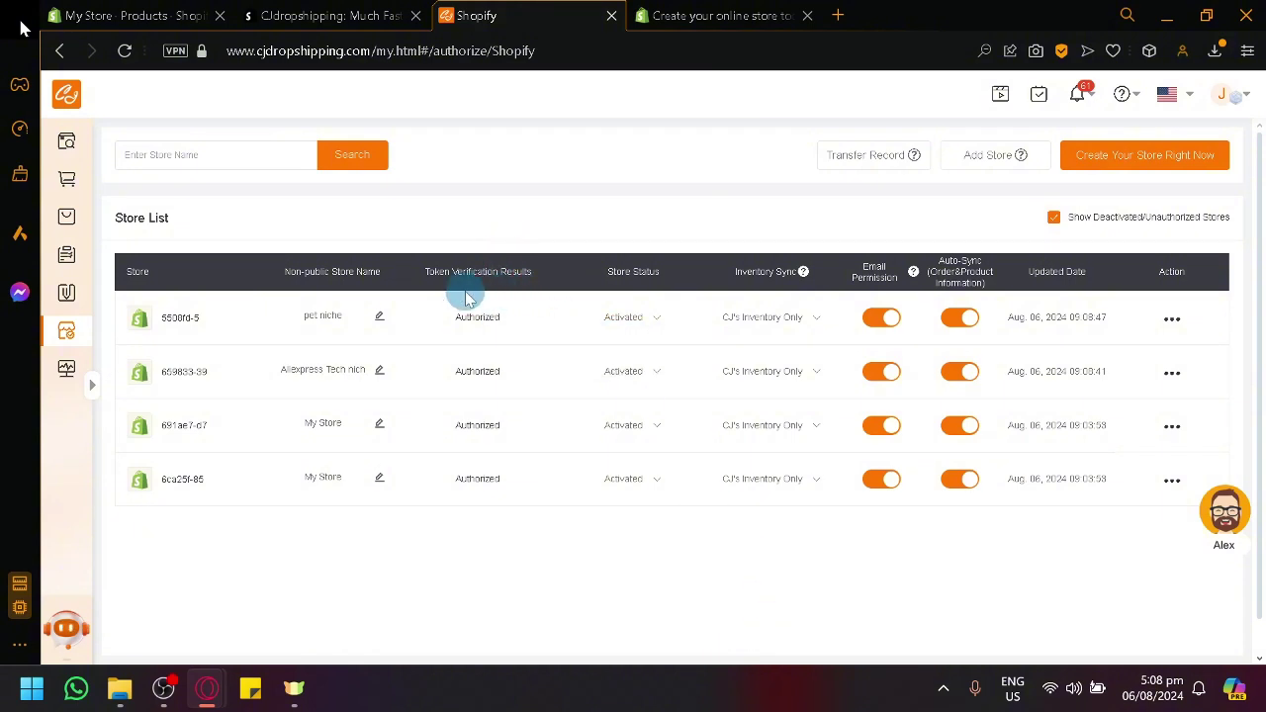
- Examine the store status, inventory sync, email permission, auto-sync, updated date and action columns of the store list
mouse_move(631, 317)
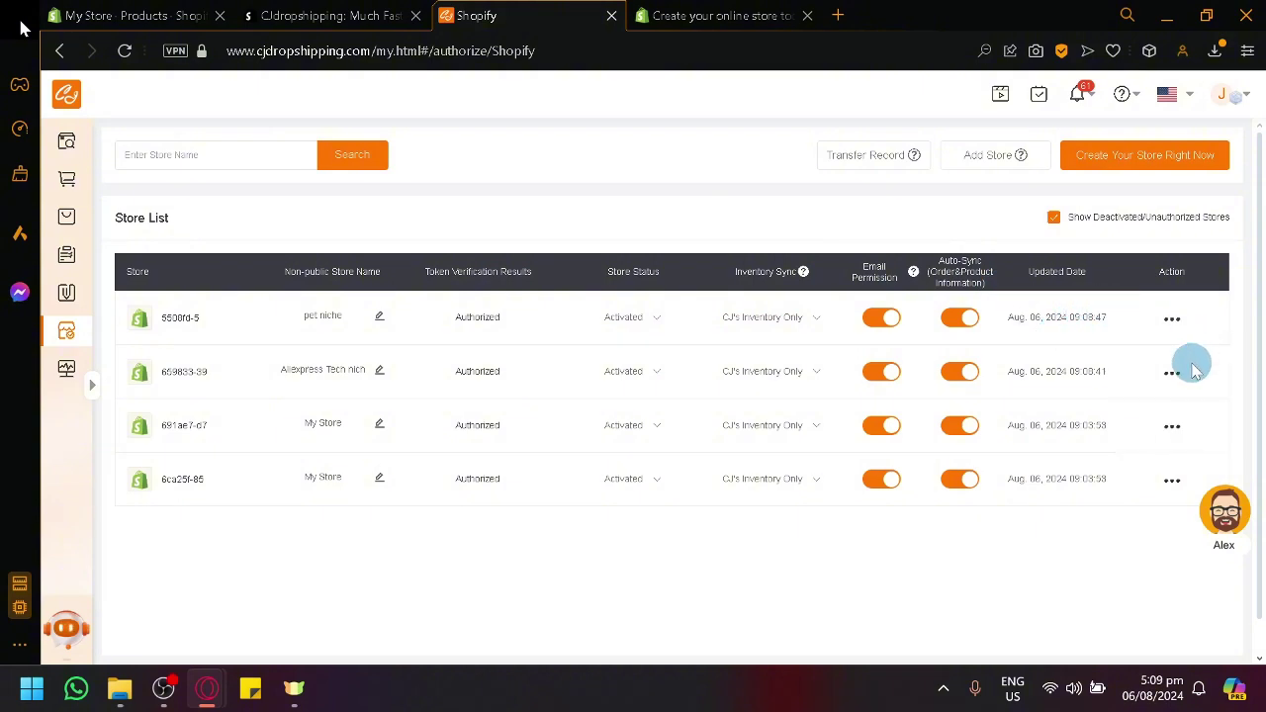
scroll(1191, 351, right, 2)
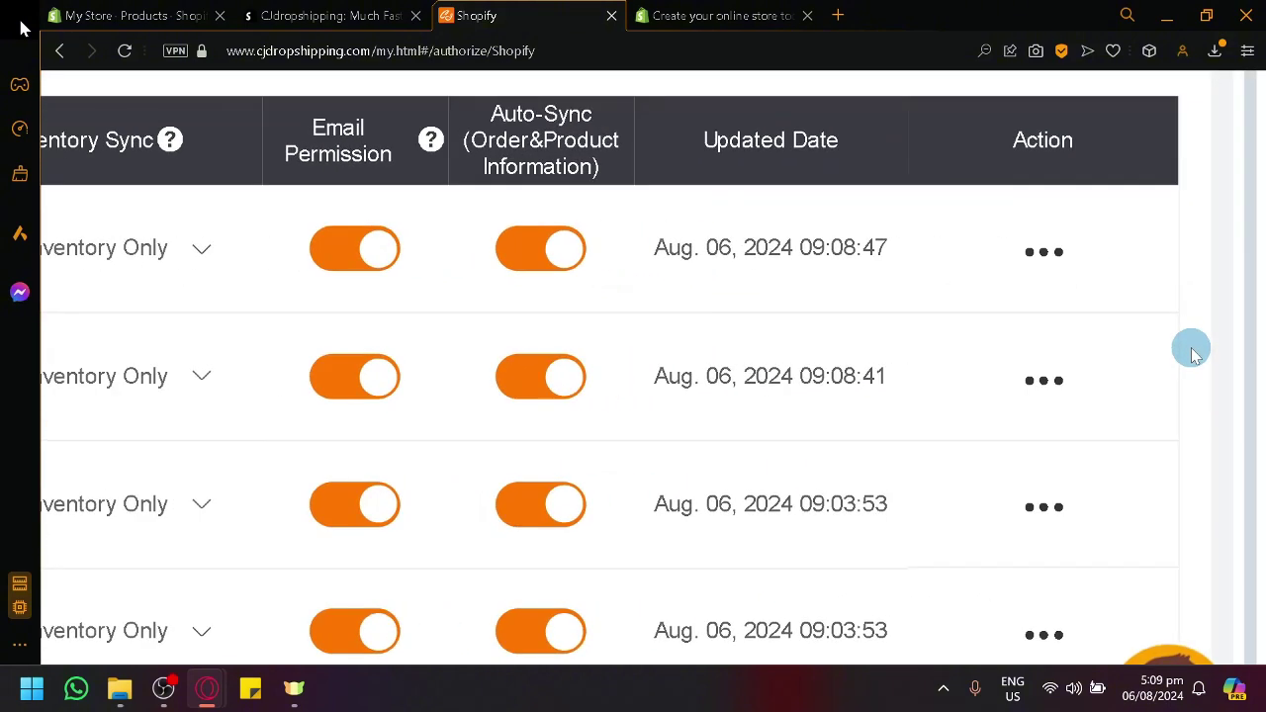
mouse_move(1051, 269)
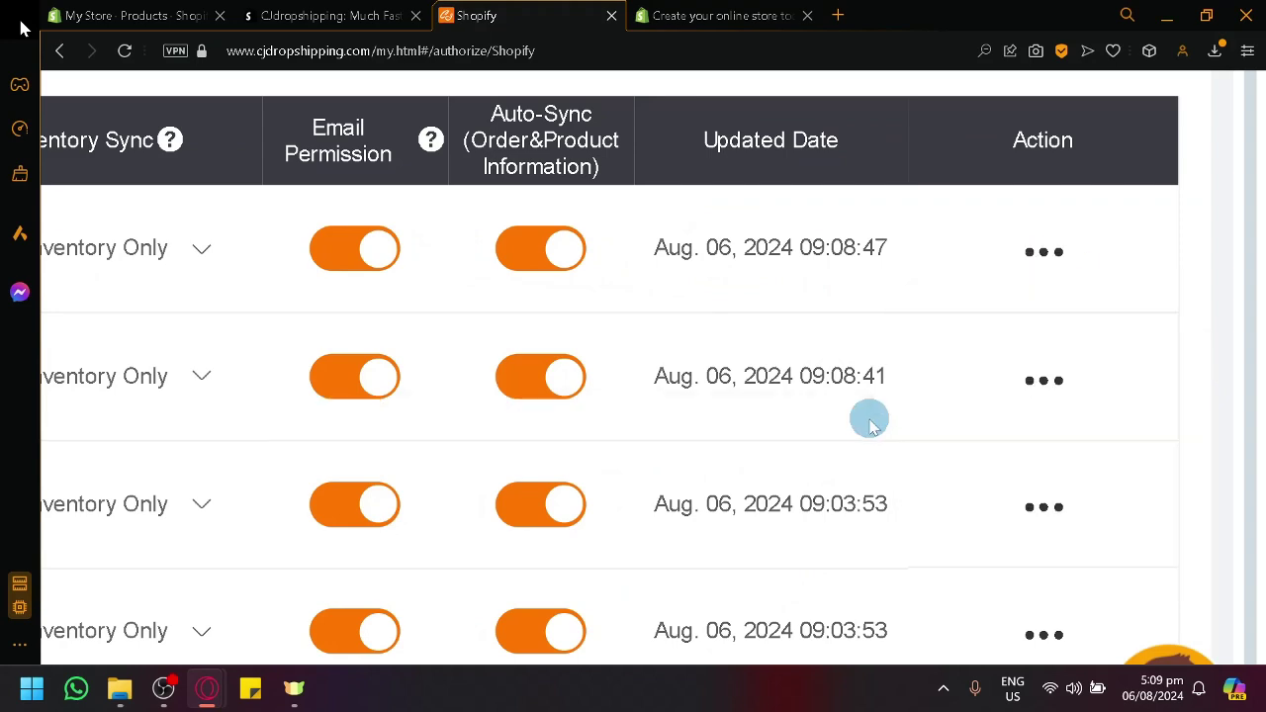
key(ctrl+0)
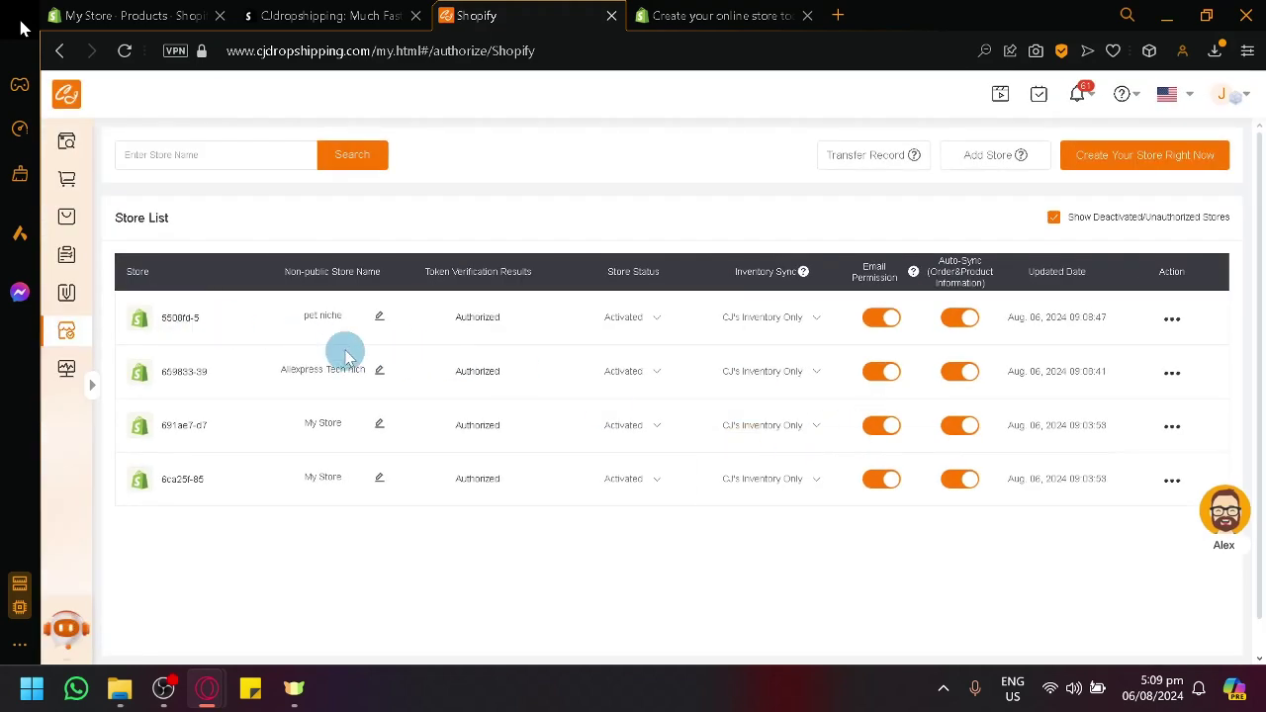
- Open the Self-Adhesive Carpet Cats Scratch Board from Trending Products on the CJdropshipping home page and view its color and size options
click(67, 146)
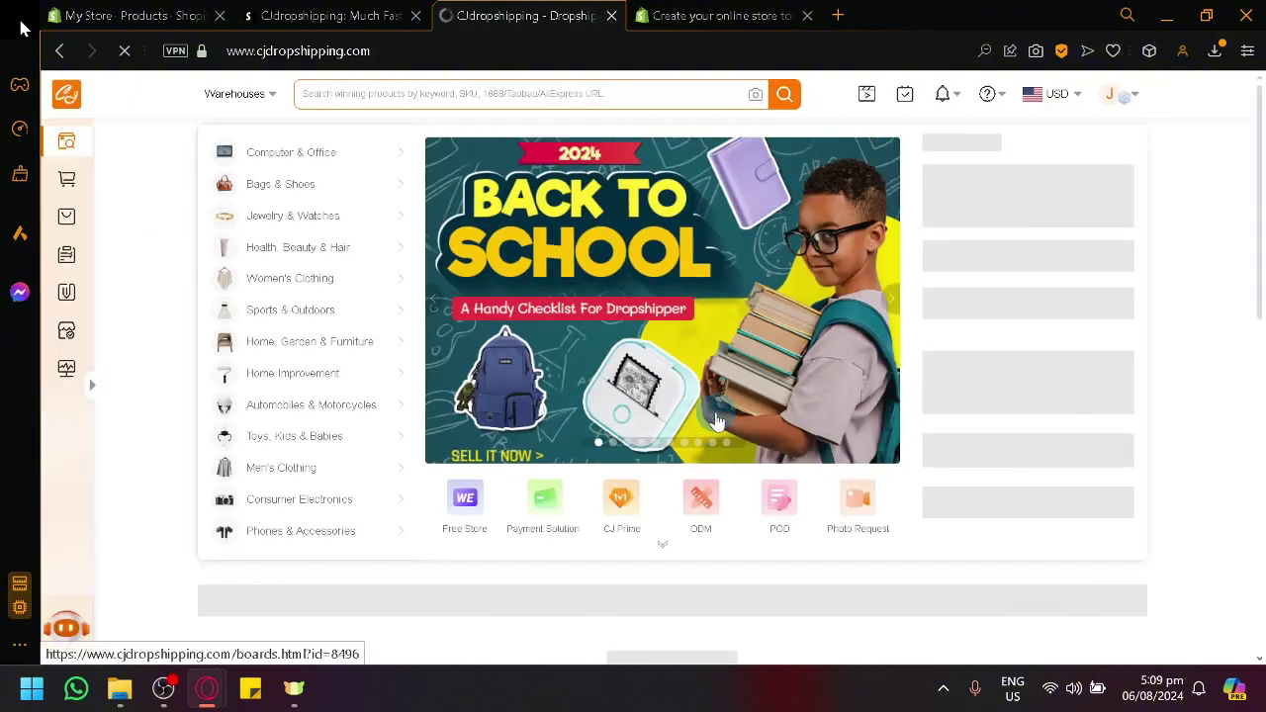
scroll(710, 419, down, 1)
scroll(710, 419, down, 2)
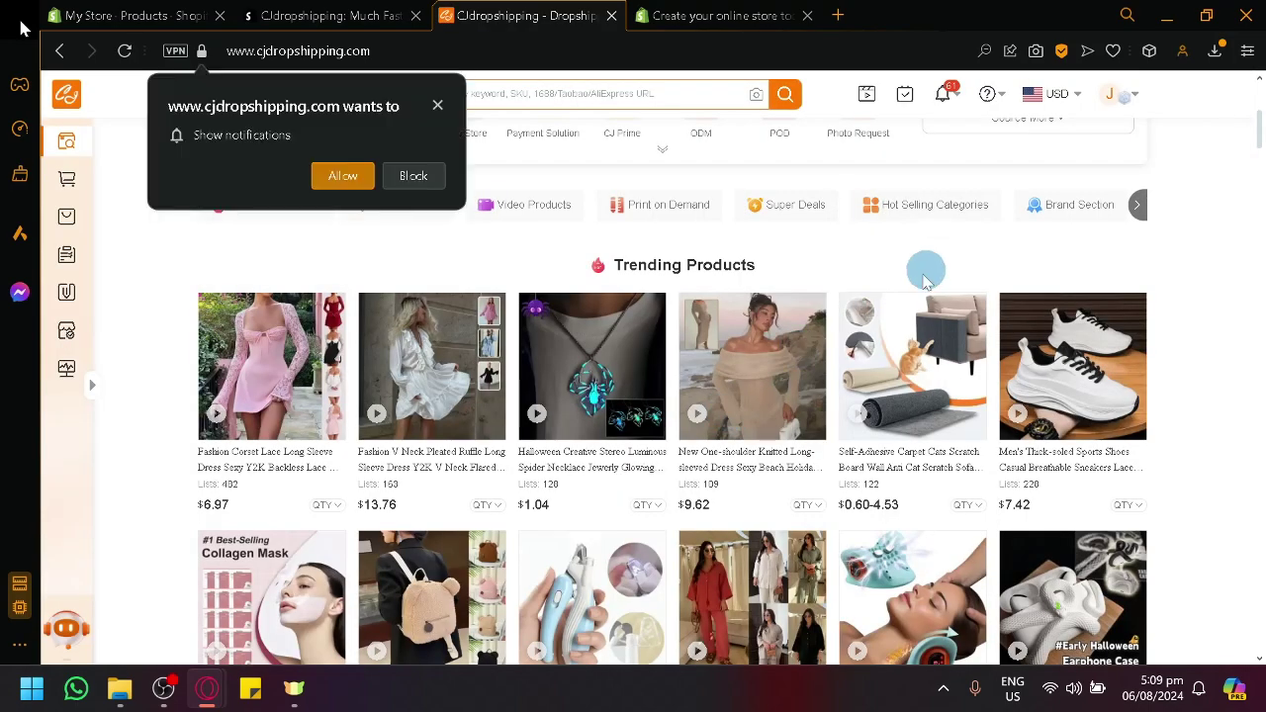
scroll(822, 398, down, 2)
scroll(822, 398, up, 1)
click(979, 242)
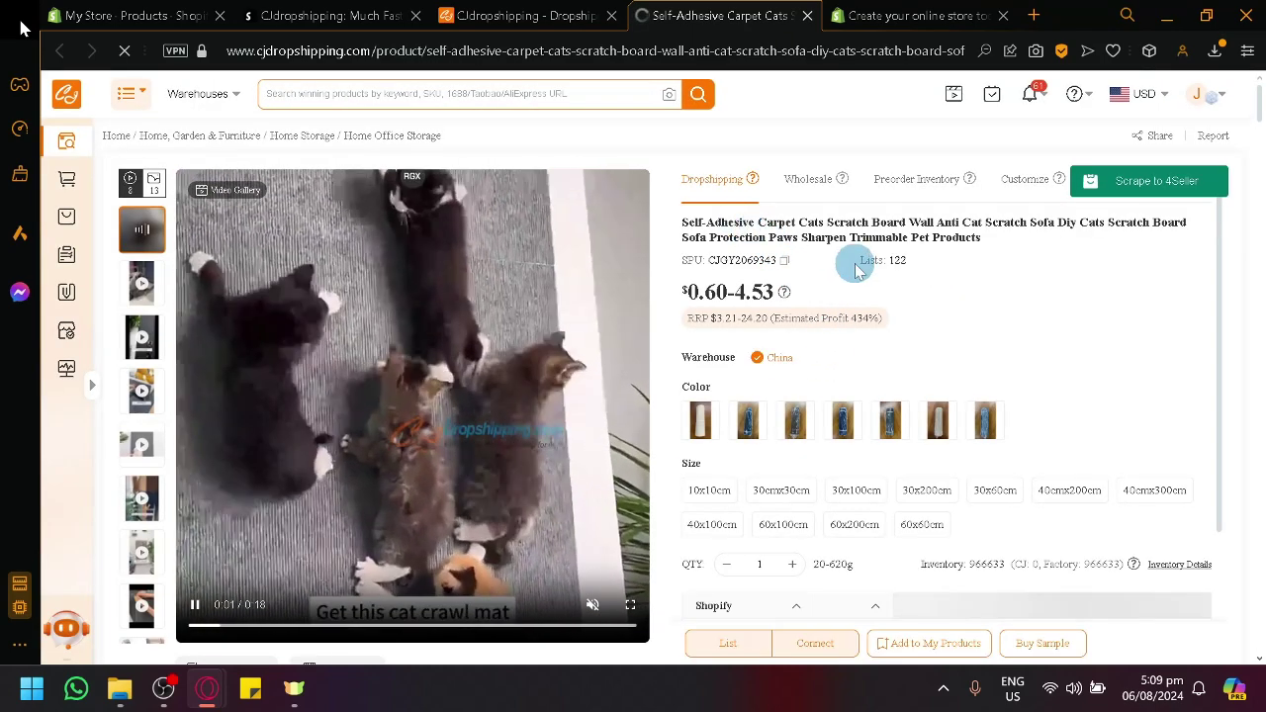
scroll(912, 400, down, 2)
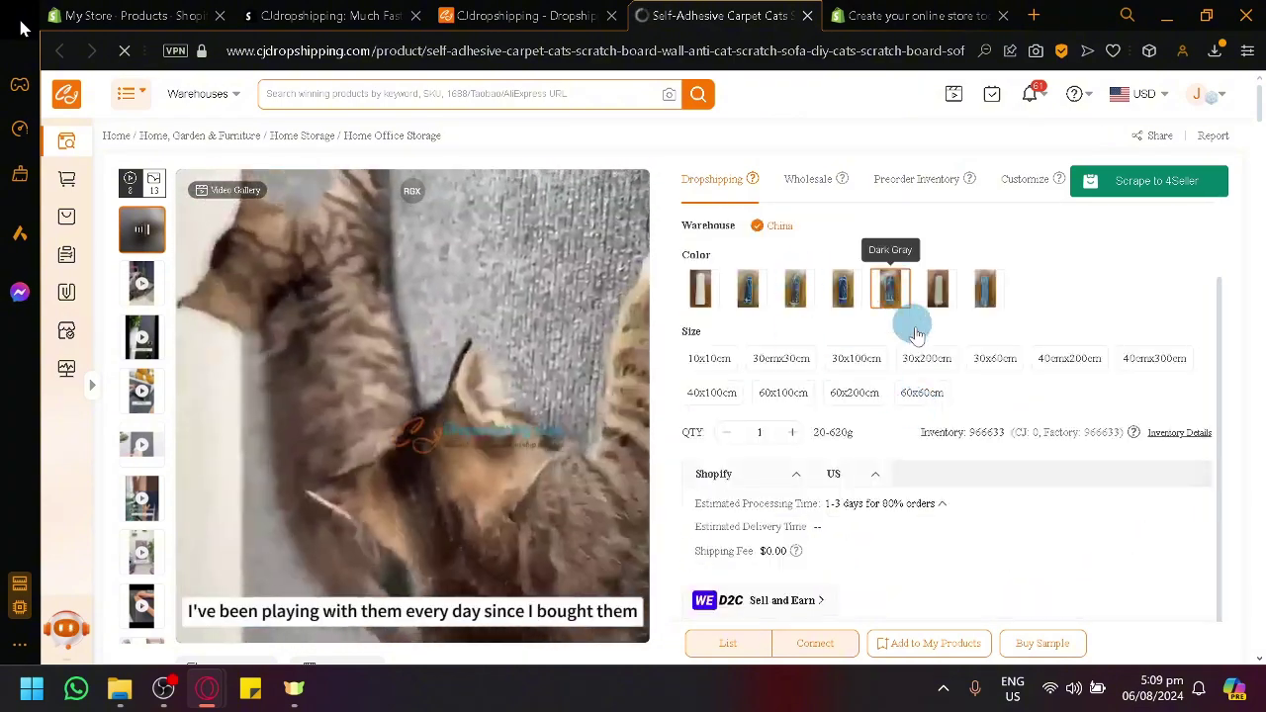
- Review the scratch board's shipping details and List and Connect options, dismiss the site's notification request, and open the product's listing form
scroll(918, 480, down, 3)
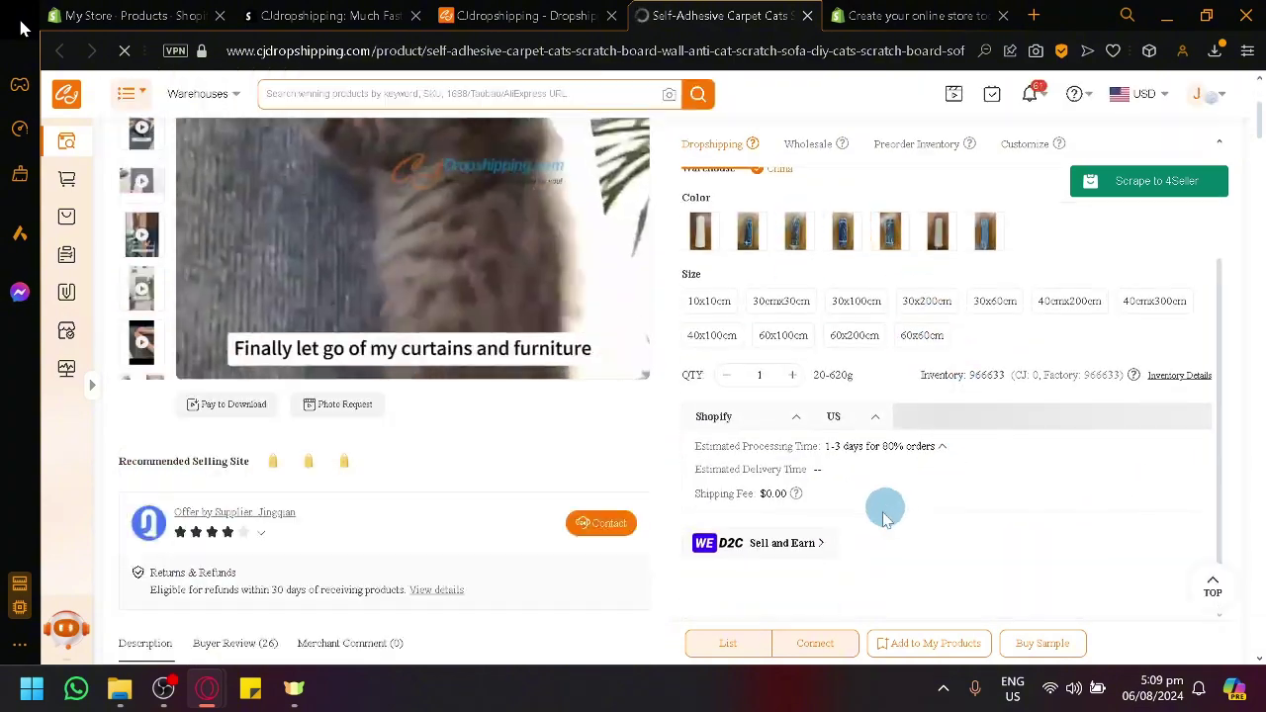
scroll(724, 641, up, 5)
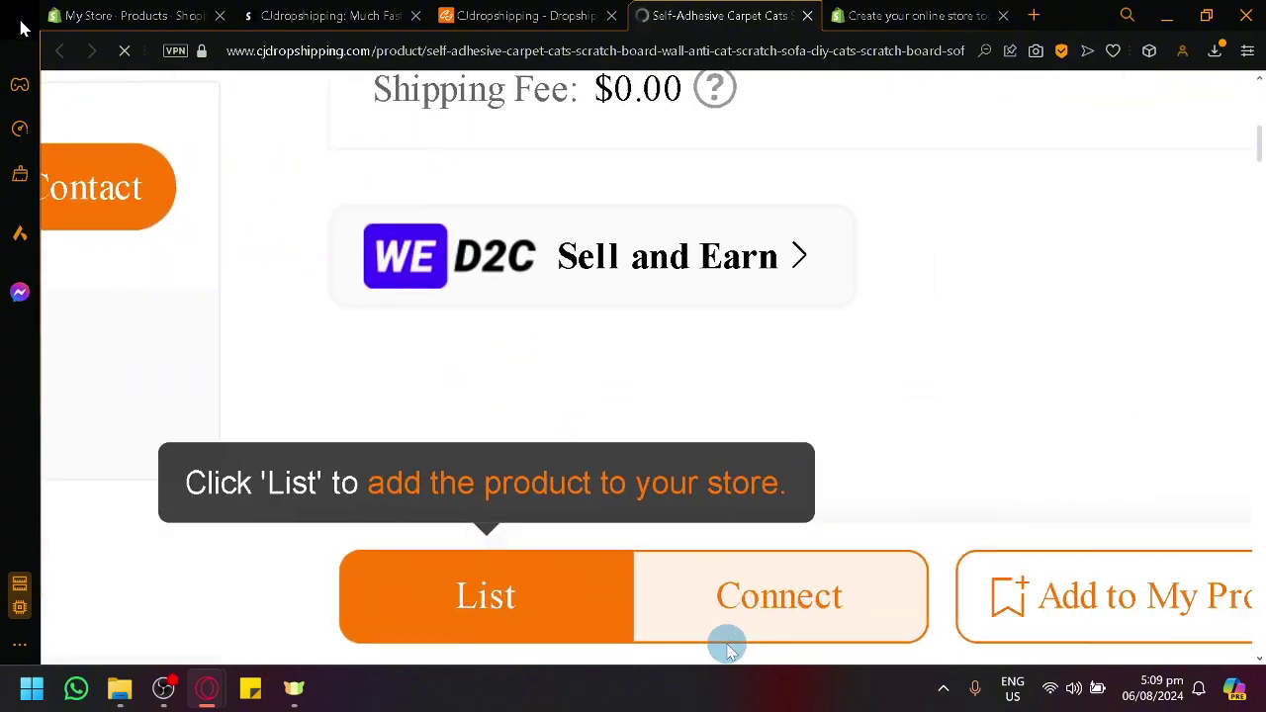
scroll(679, 627, down, 5)
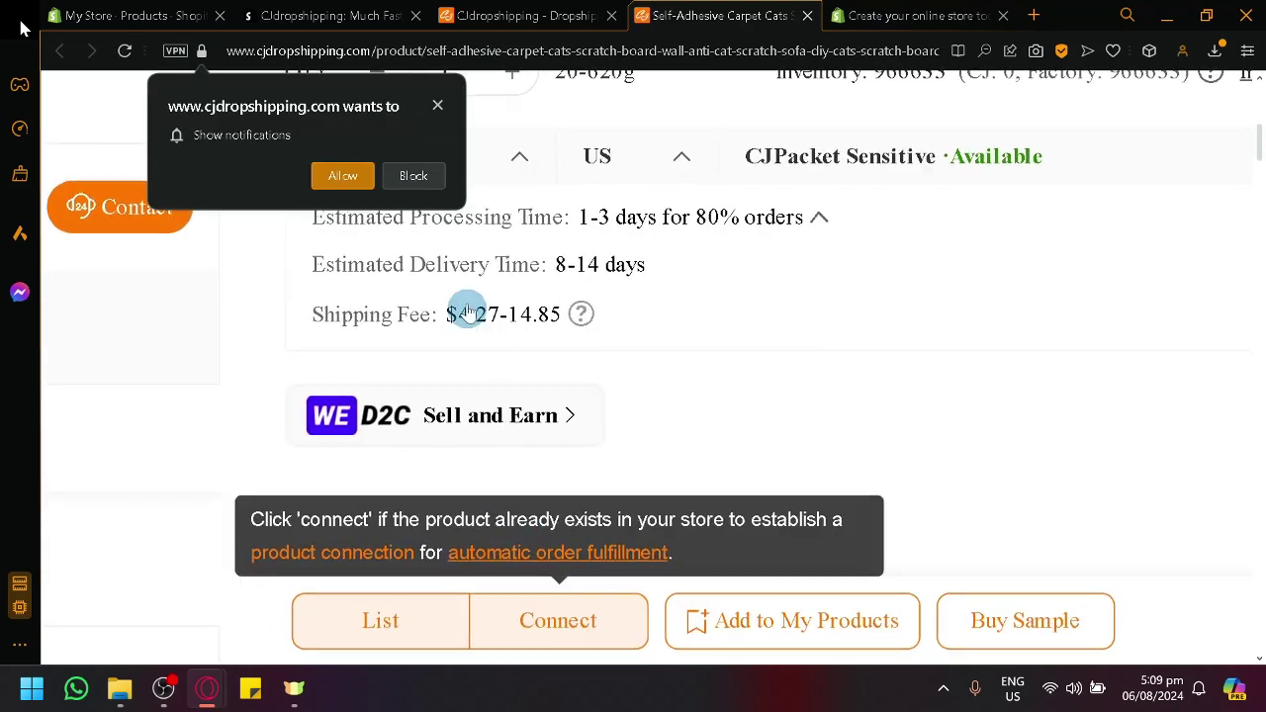
click(437, 105)
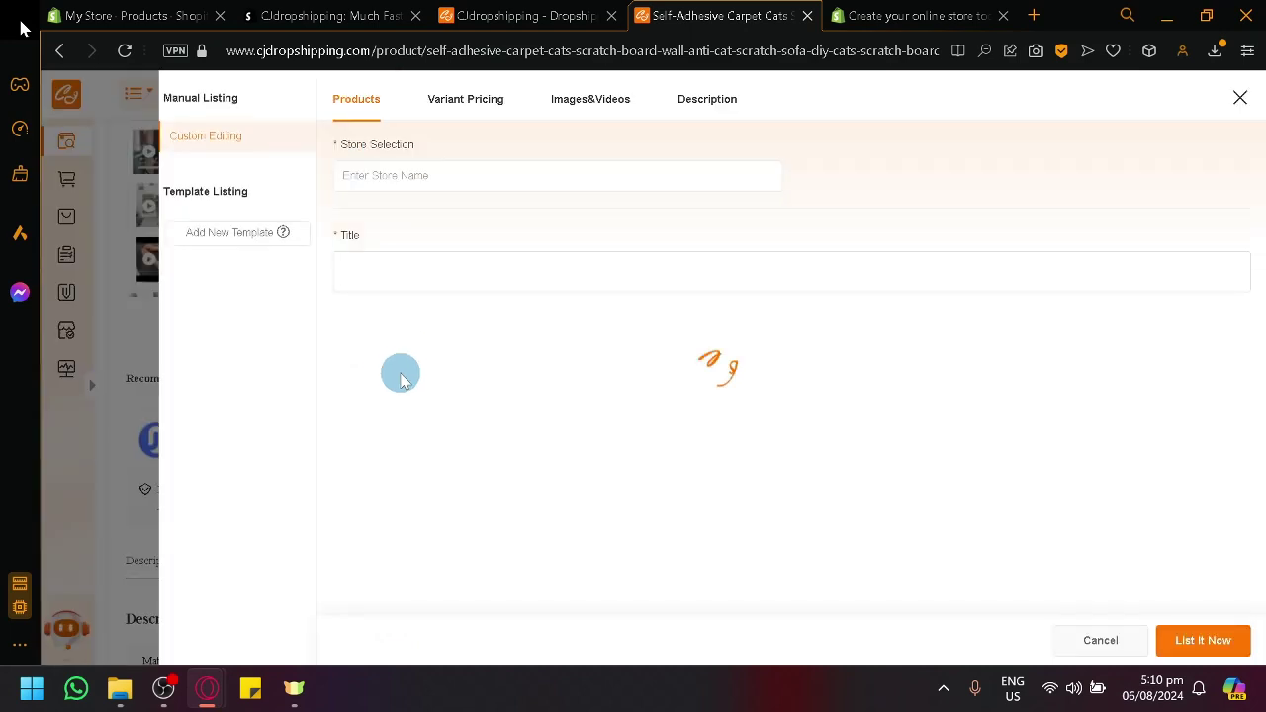
- Check the store ID in the Shopify admin and select the matching store 659833-39 for the listing
click(488, 178)
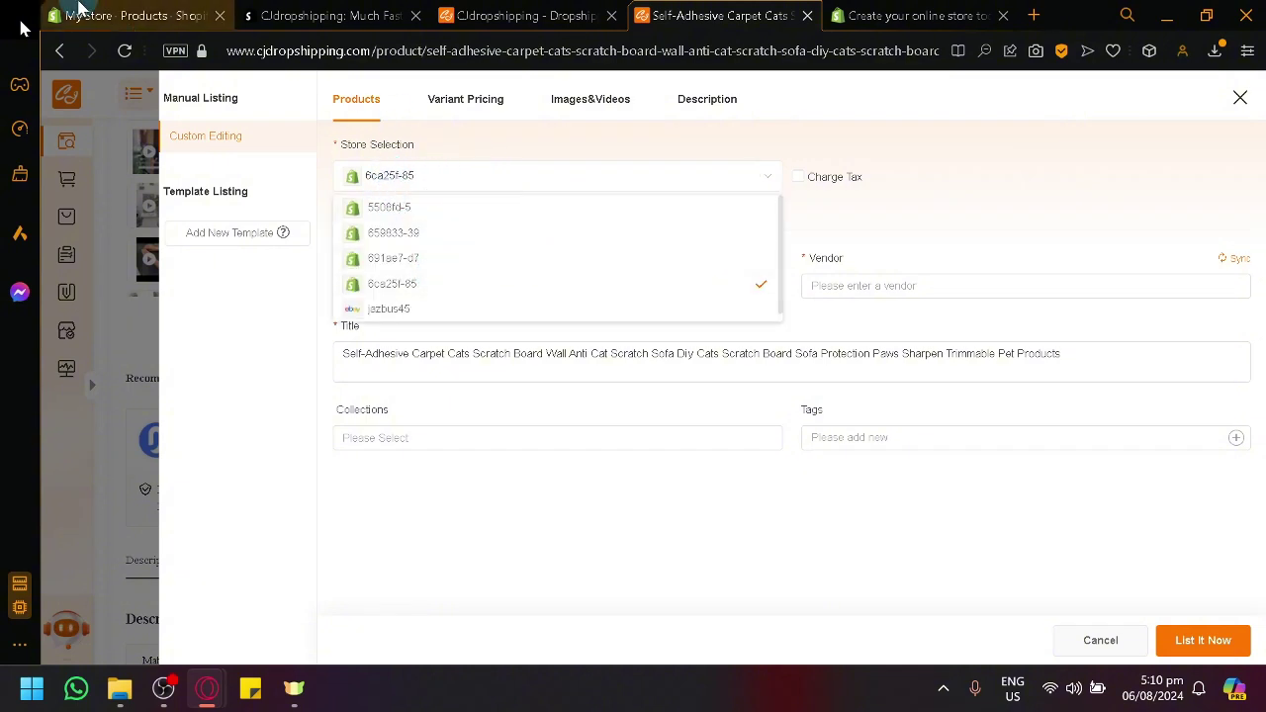
click(121, 16)
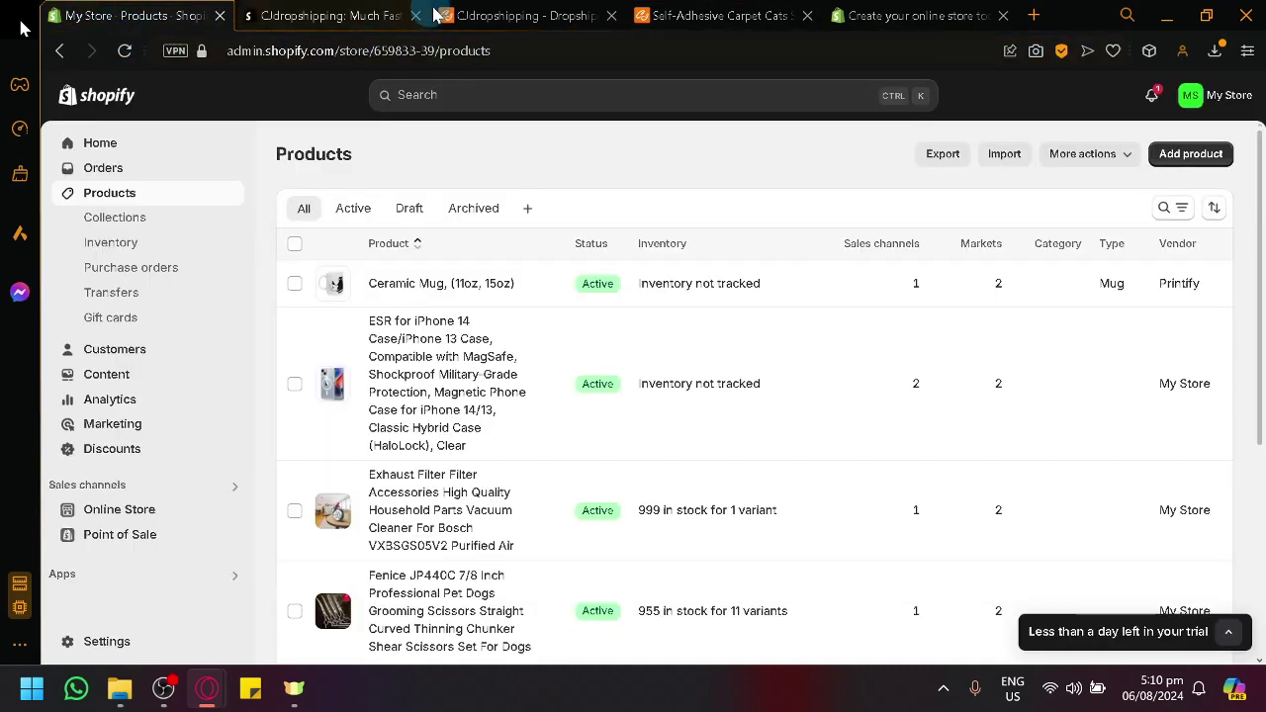
click(722, 16)
click(678, 178)
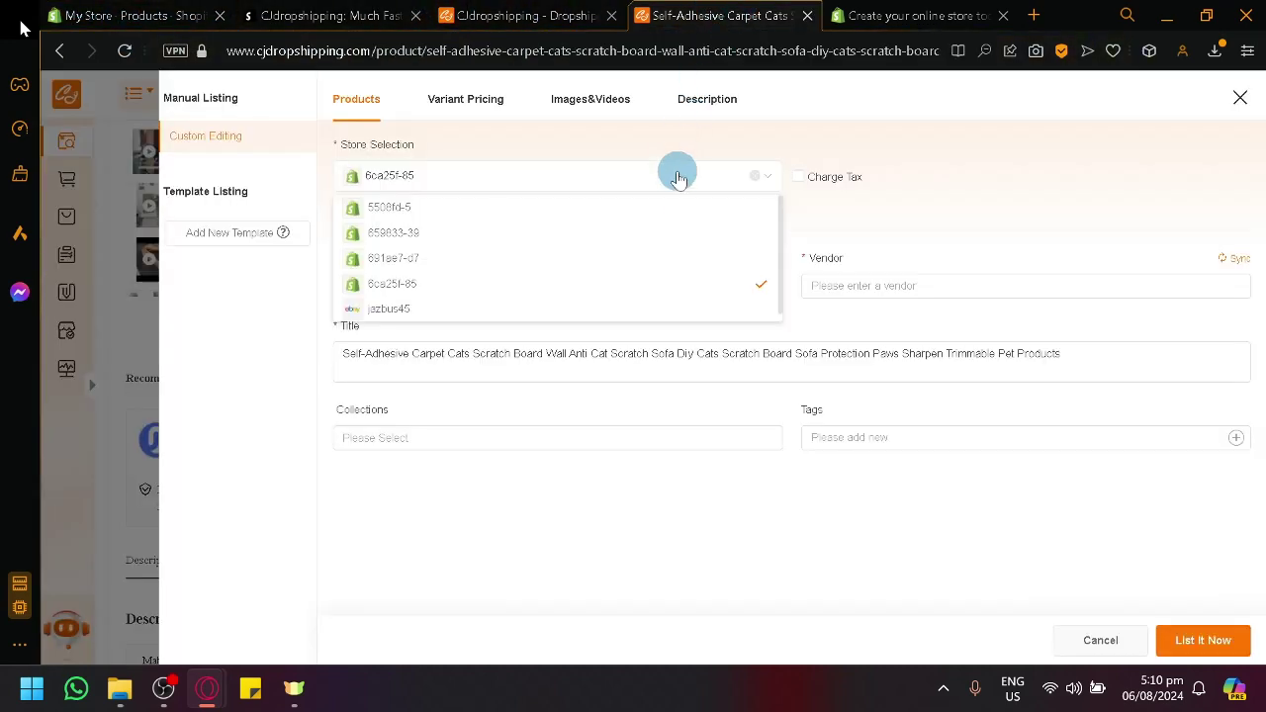
click(653, 237)
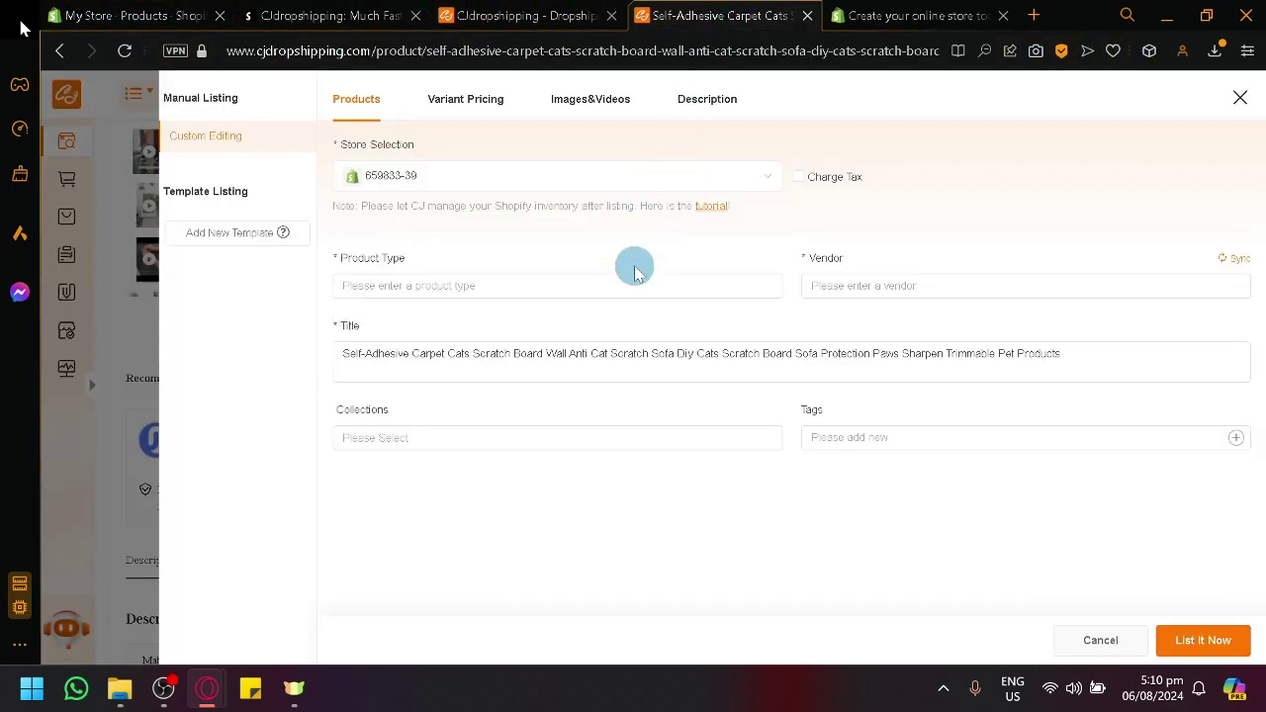
- Review the other connected stores available for the listing and the product type field, keeping the current selection
click(605, 182)
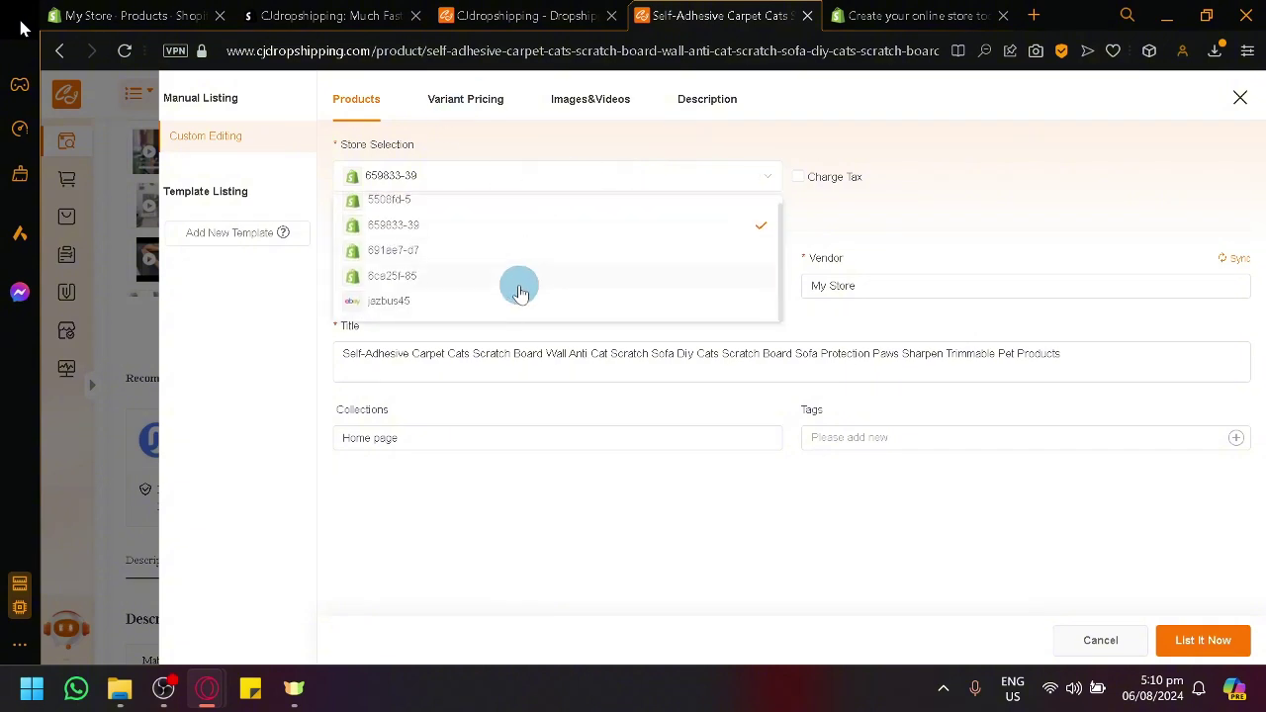
scroll(468, 240, up, 5)
scroll(475, 370, down, 5)
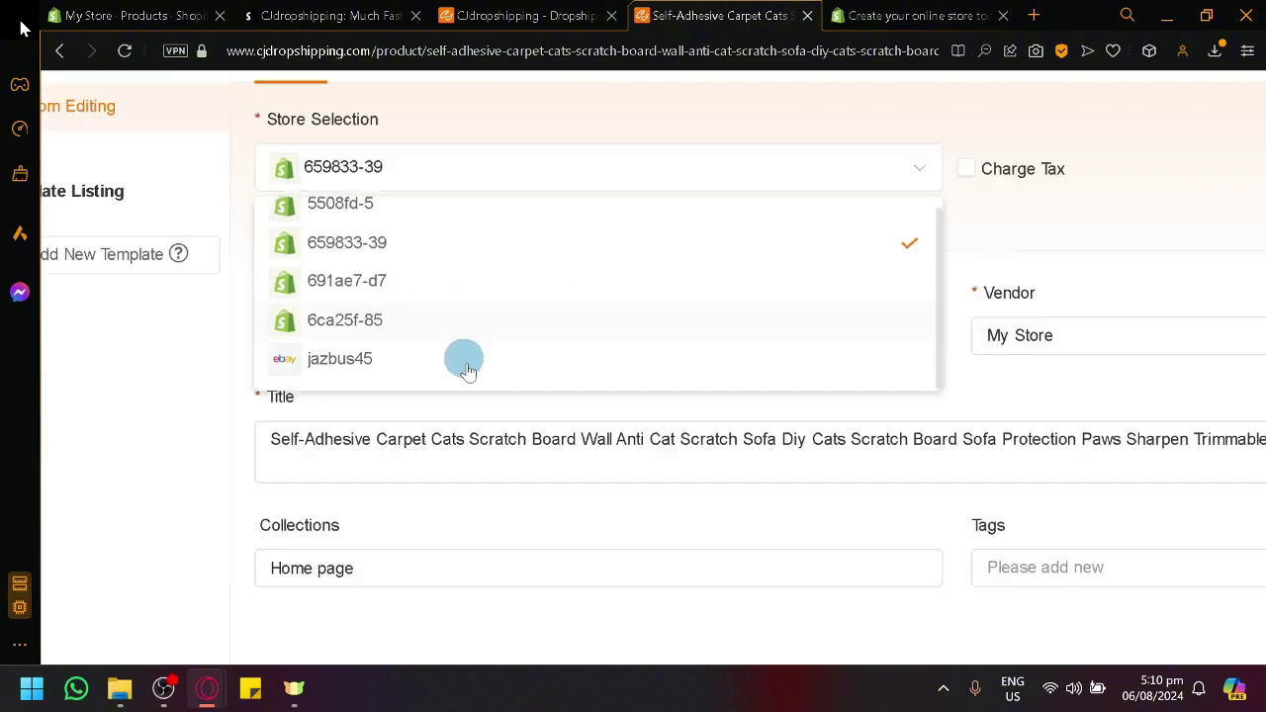
click(703, 560)
click(559, 285)
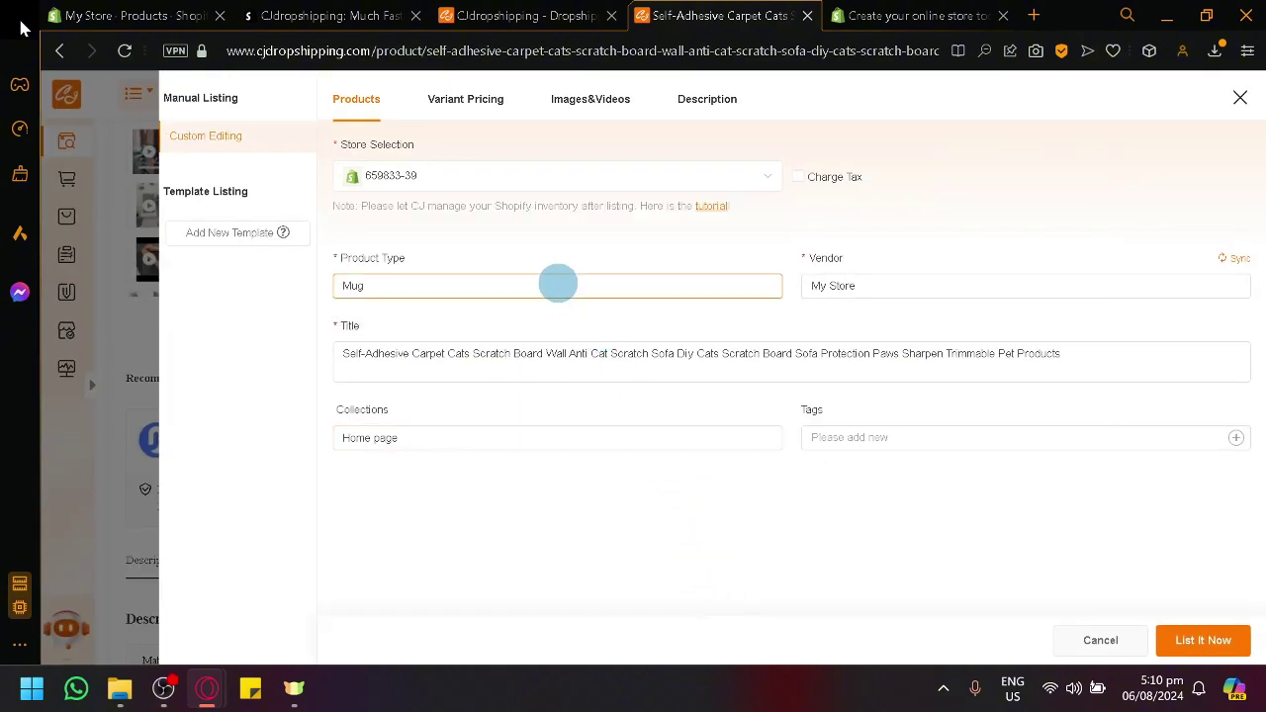
click(721, 593)
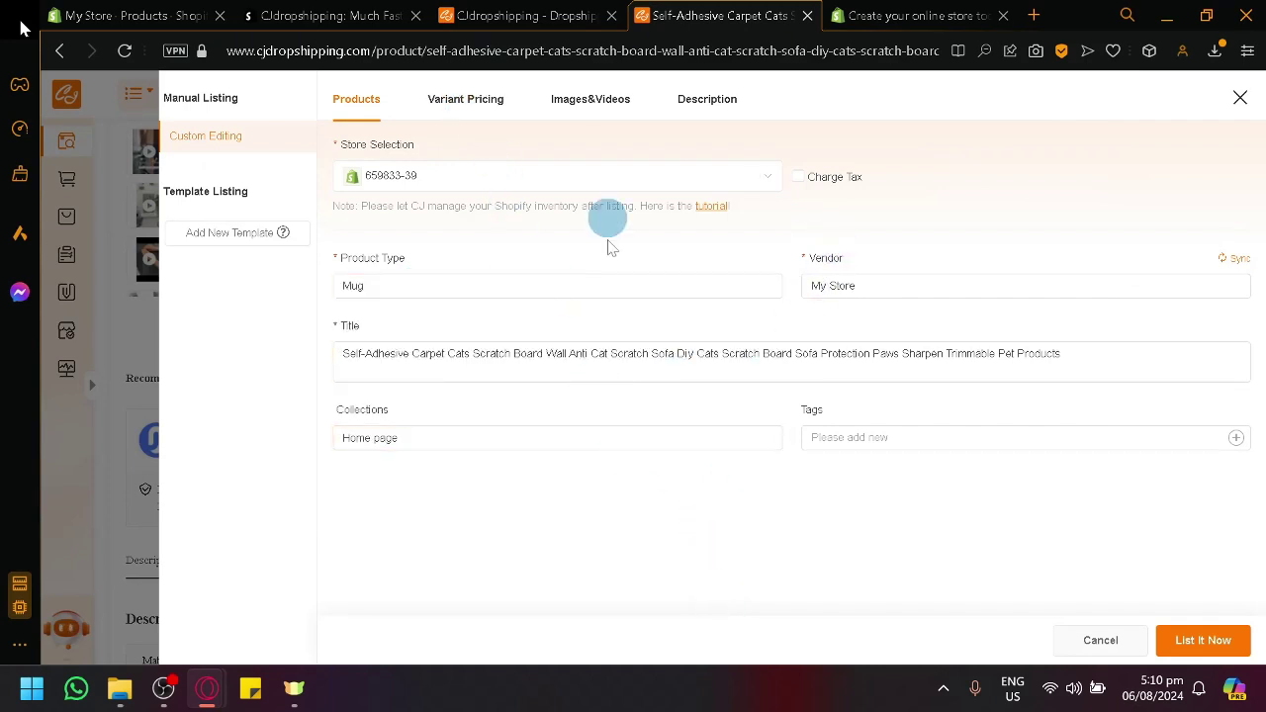
- Apply the recommended listing price to all selected variants and check the prices through the whole variant list
click(465, 107)
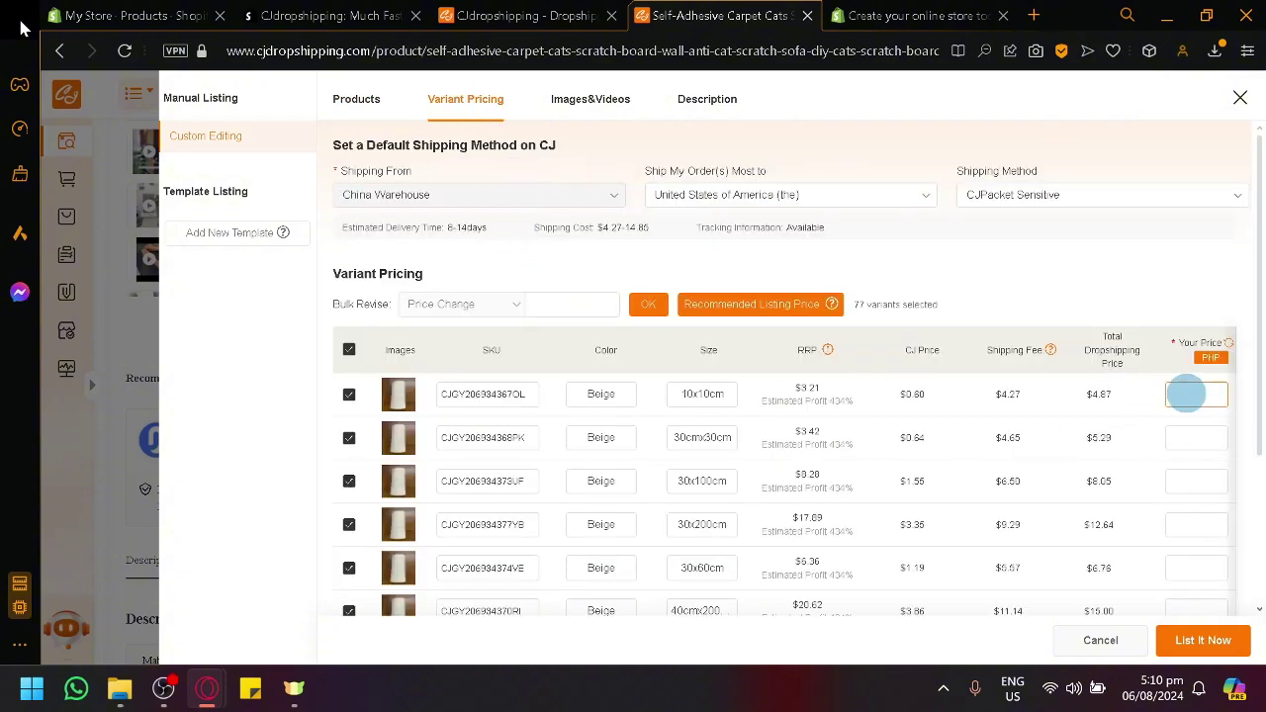
scroll(1176, 424, down, 3)
scroll(1209, 458, up, 3)
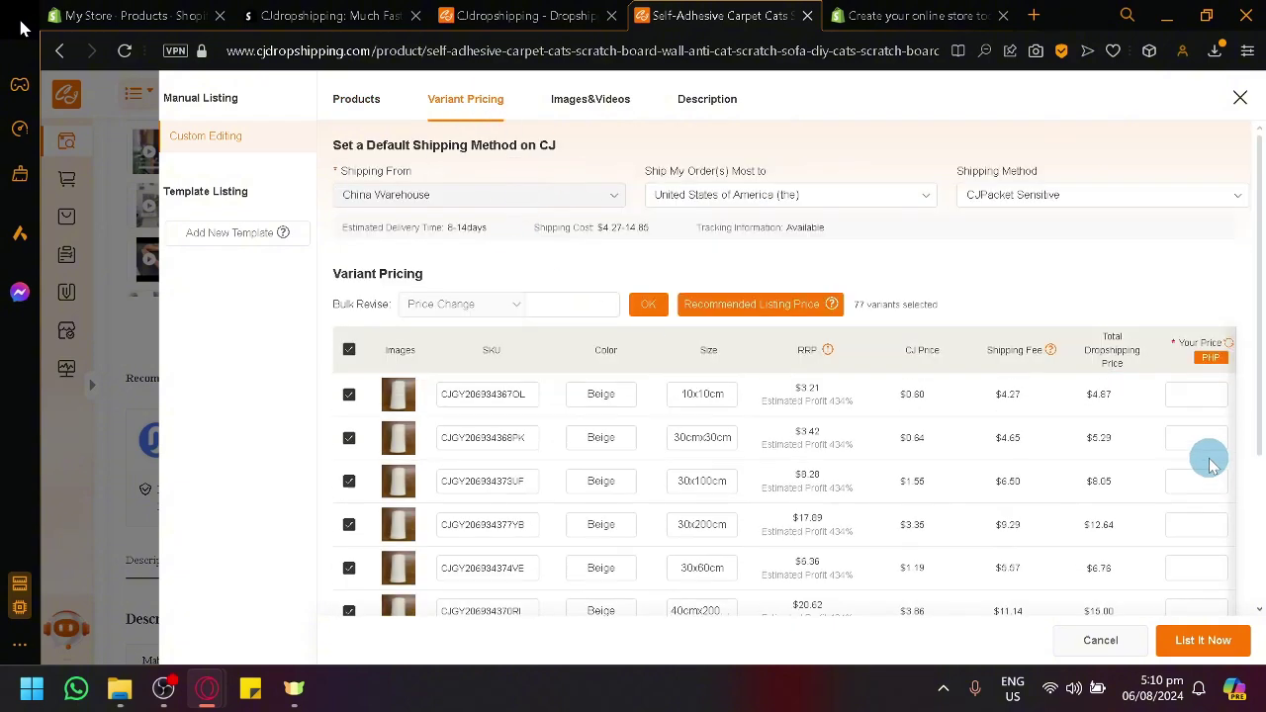
click(771, 306)
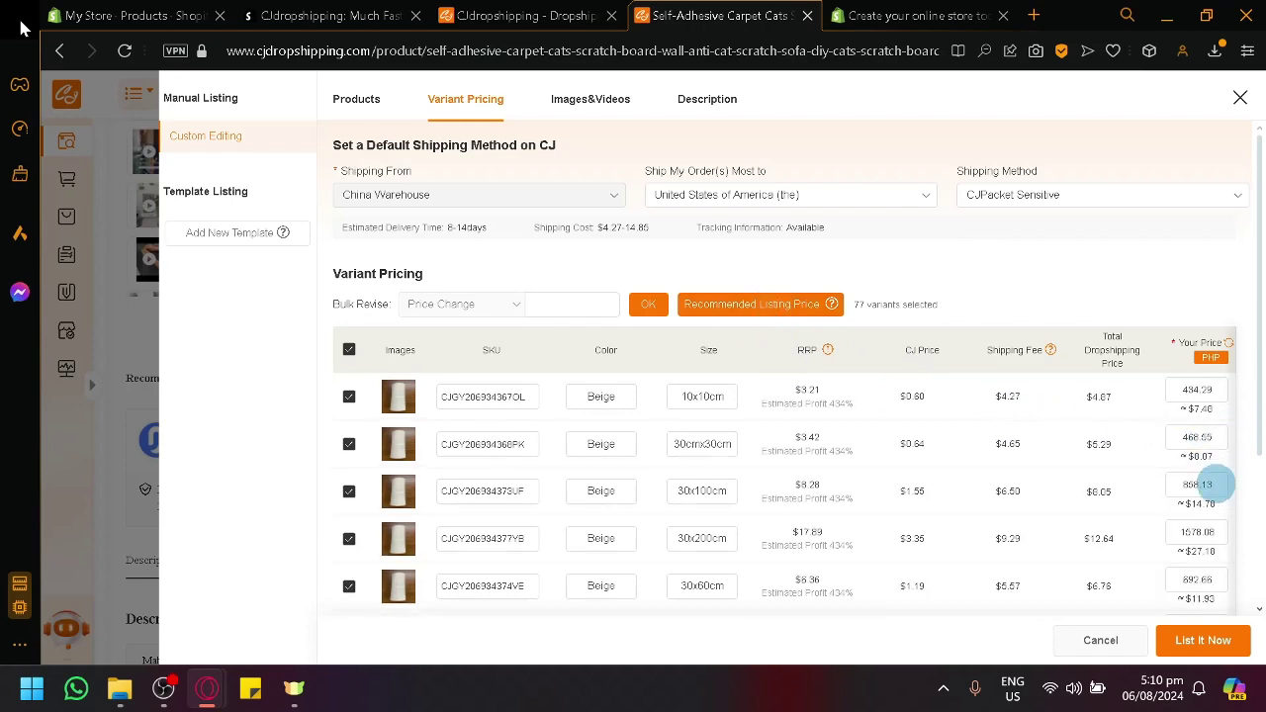
scroll(1182, 425, down, 15)
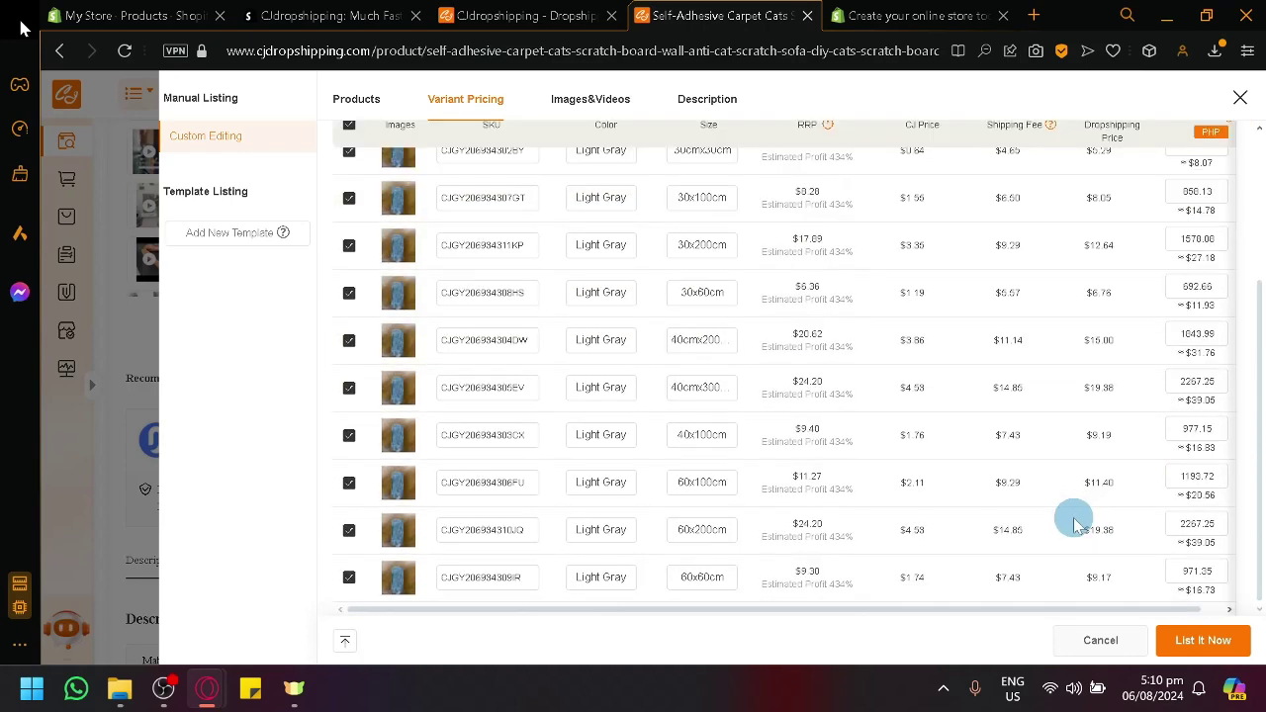
scroll(1056, 521, up, 15)
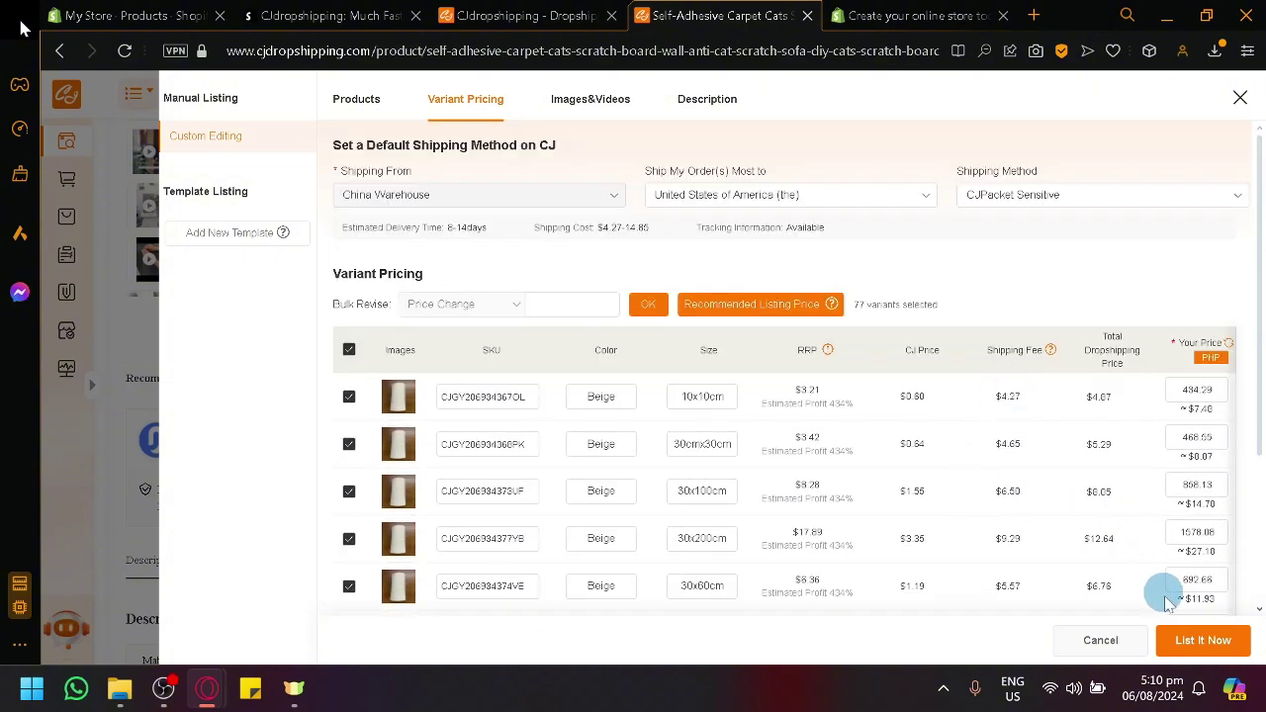
- Examine the images and videos of the listing, including the selected pictures, the cover image option and the paid videos
click(607, 96)
scroll(610, 301, down, 10)
scroll(611, 301, up, 10)
scroll(613, 304, down, 10)
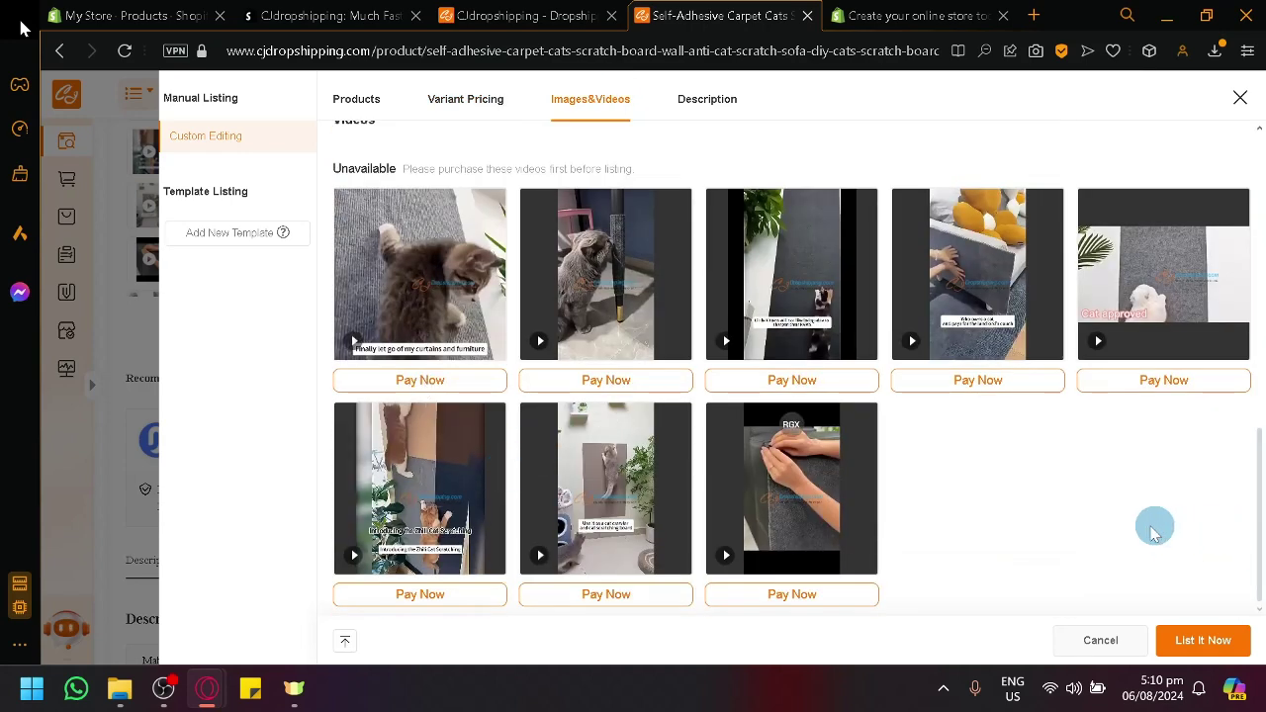
scroll(1098, 525, up, 5)
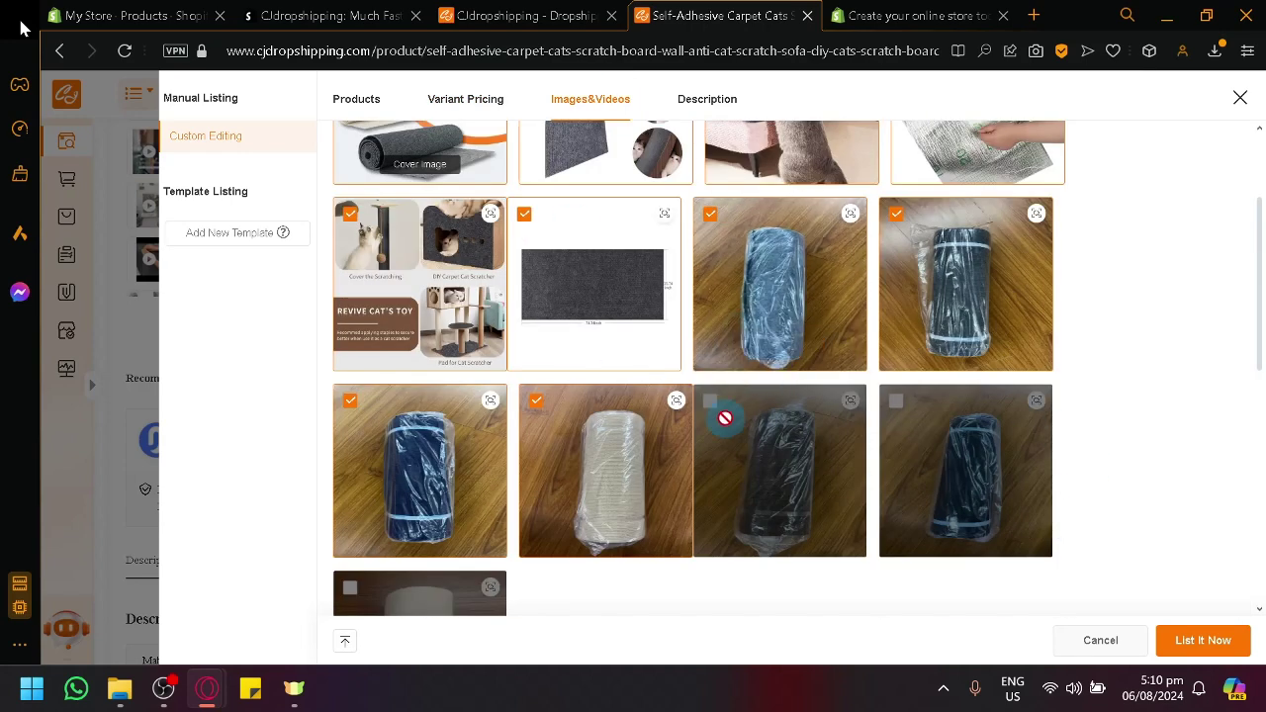
scroll(712, 425, up, 3)
mouse_move(649, 275)
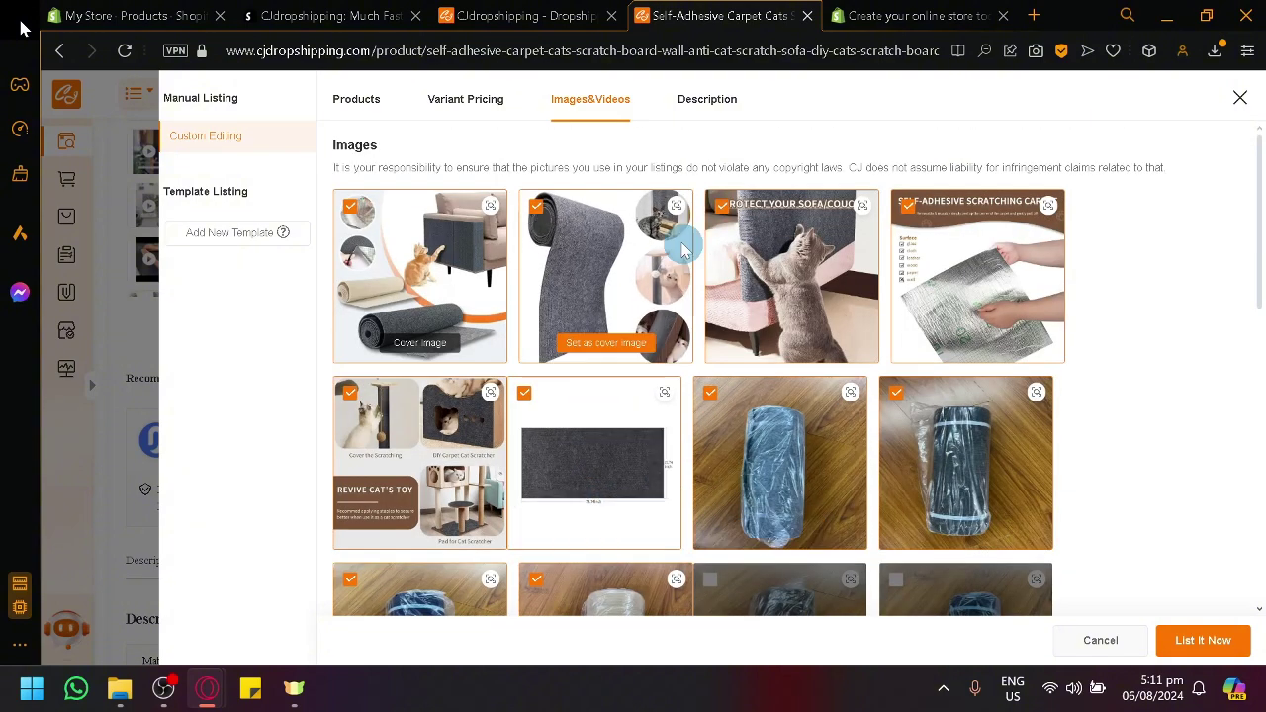
- View the product description, submit the listing to the store, and open the On Listing records, dismissing the assistant's welcome message
click(703, 99)
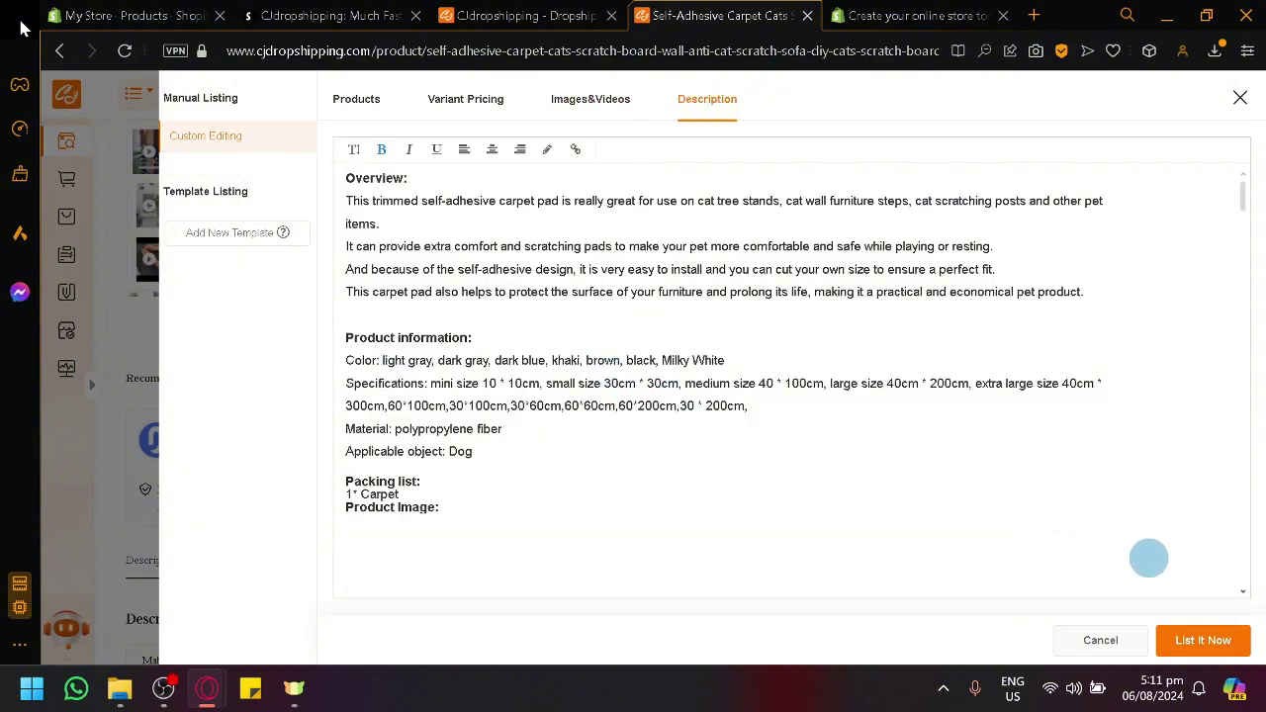
click(1199, 653)
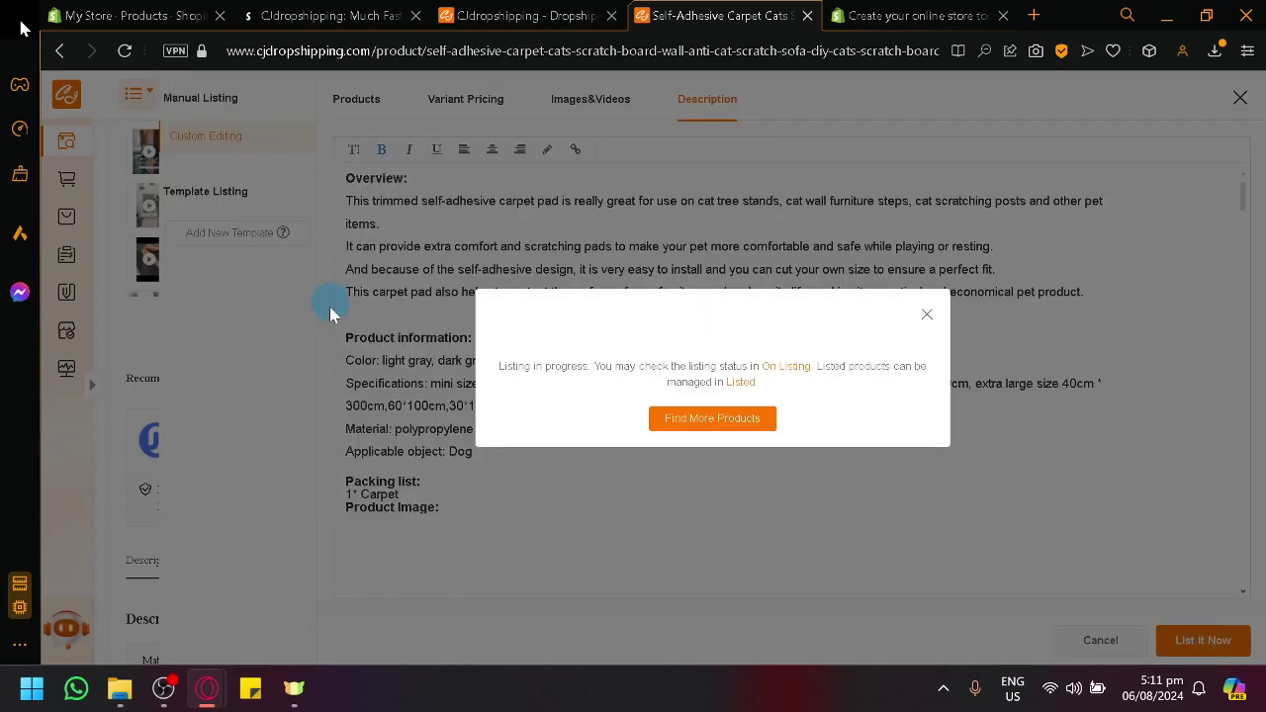
click(768, 370)
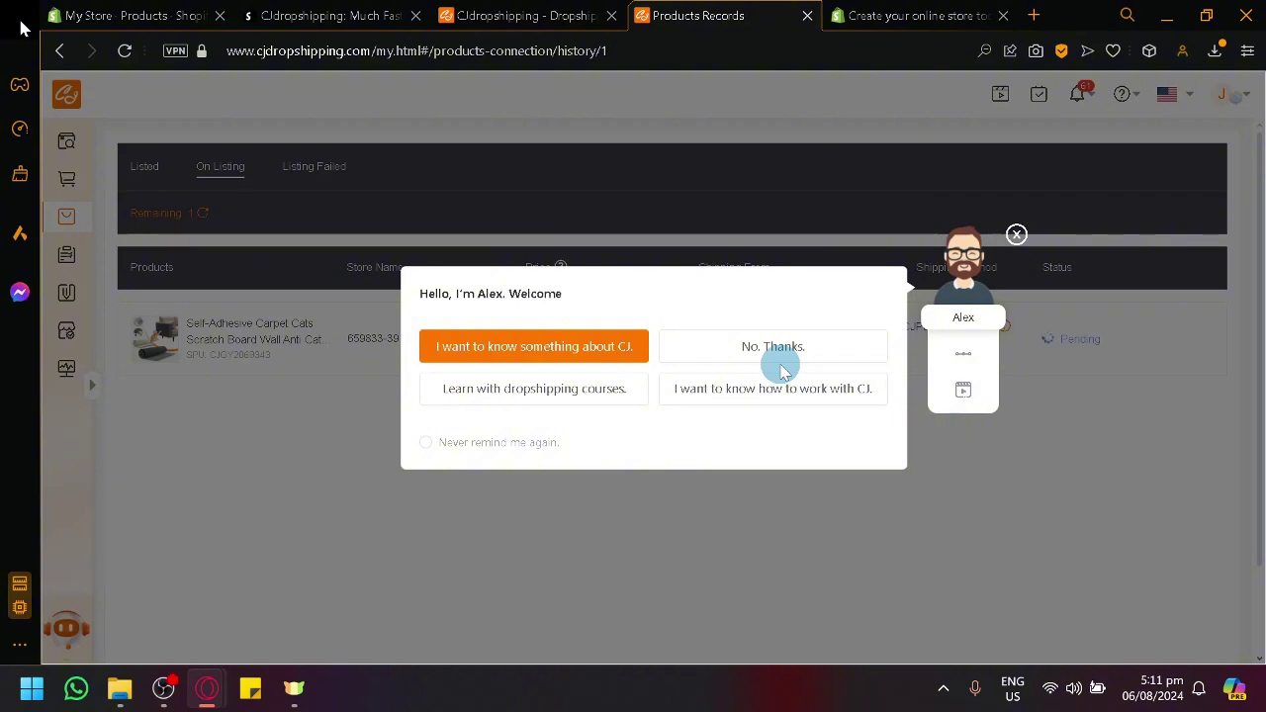
click(1016, 235)
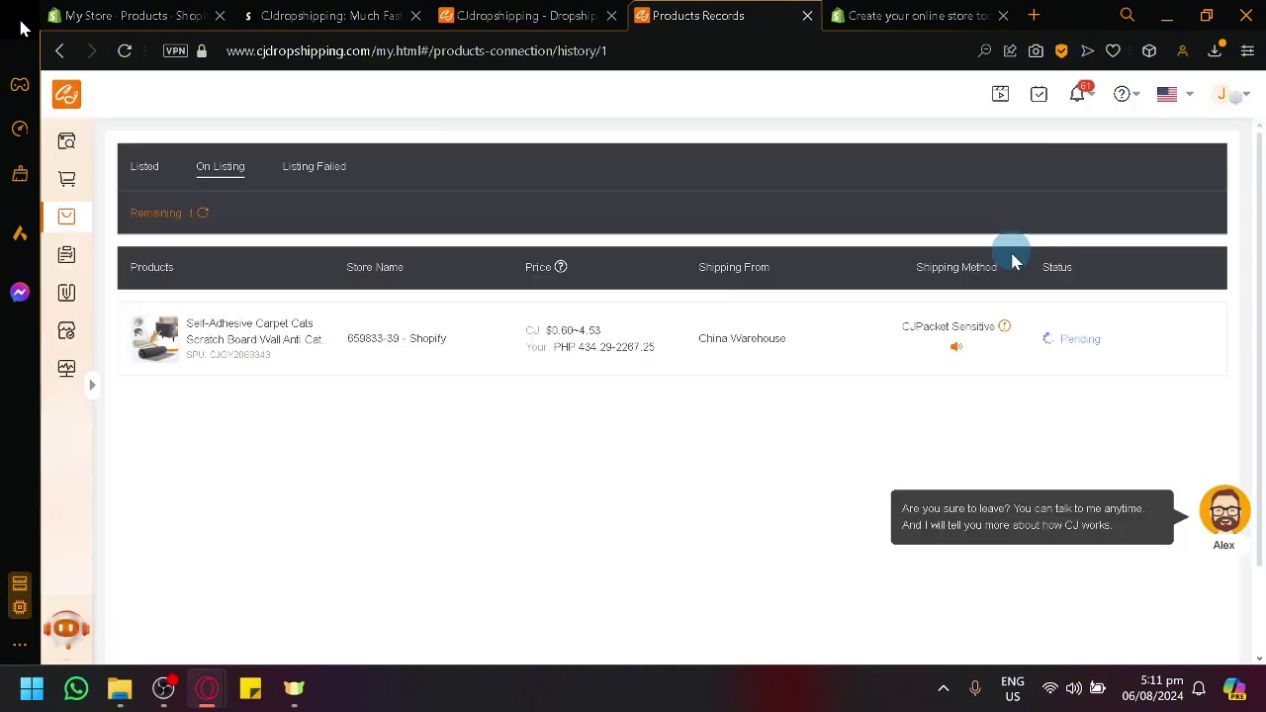